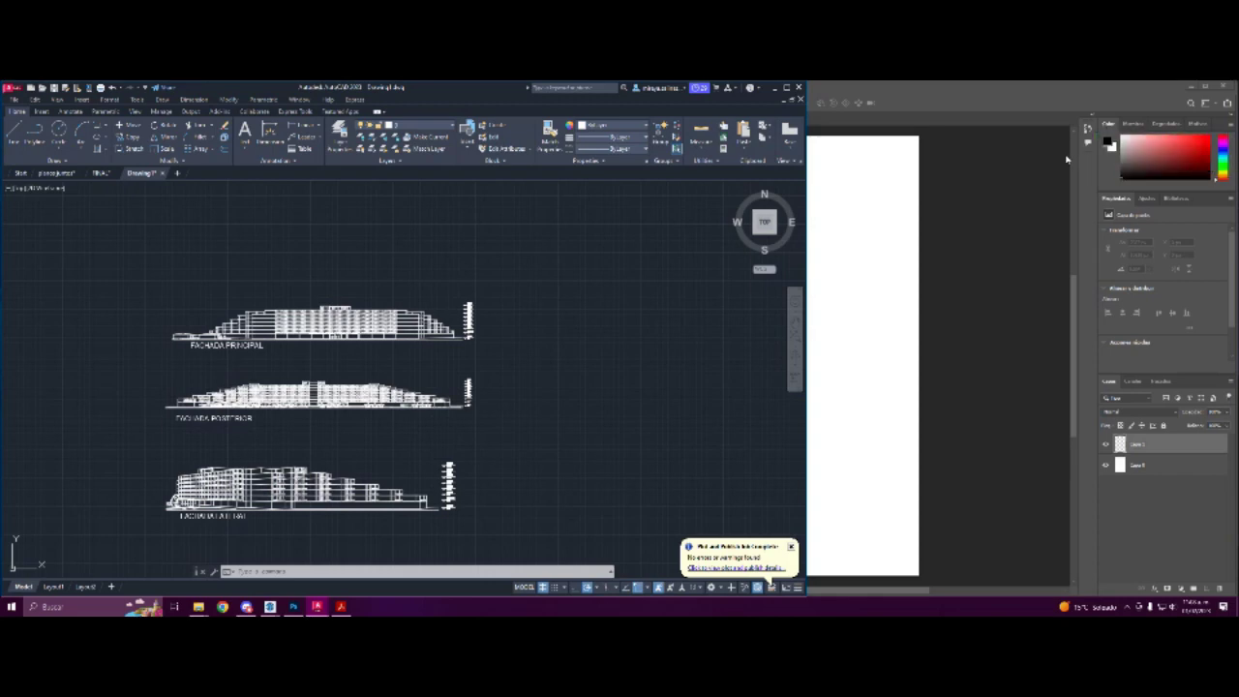
Glance at the HOTEL MANATI reference poster, then bring the AutoCAD drawing back
left_click(339, 606)
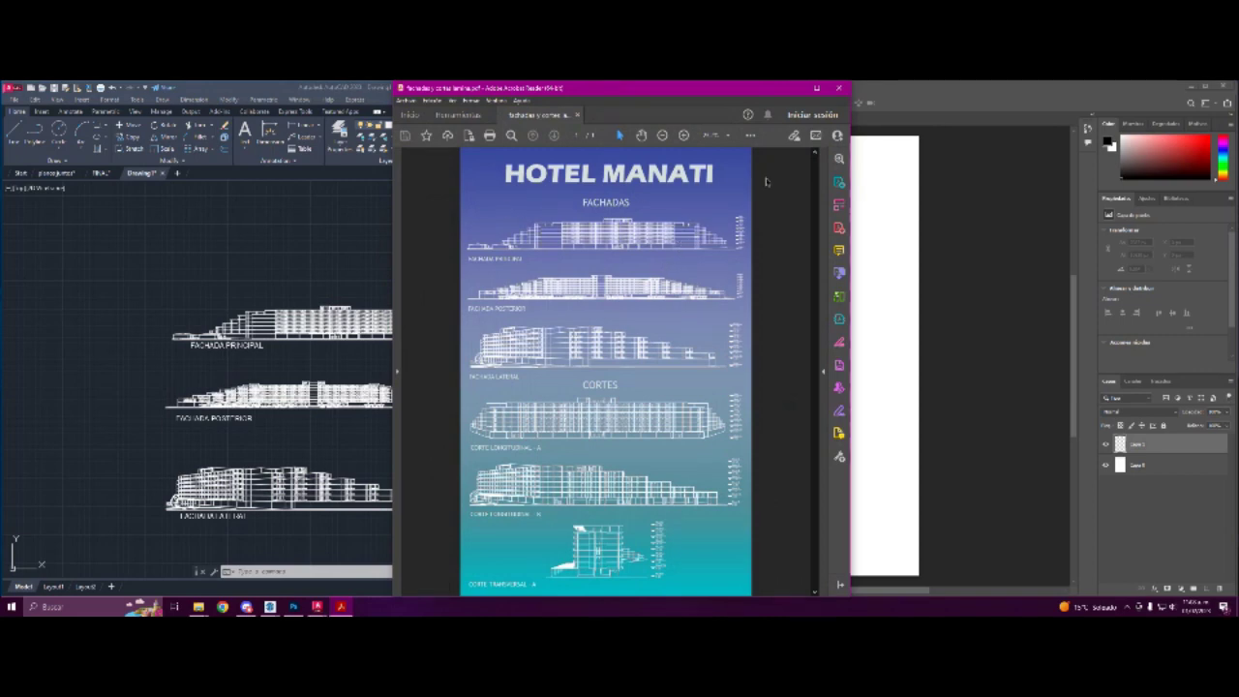
left_click(816, 88)
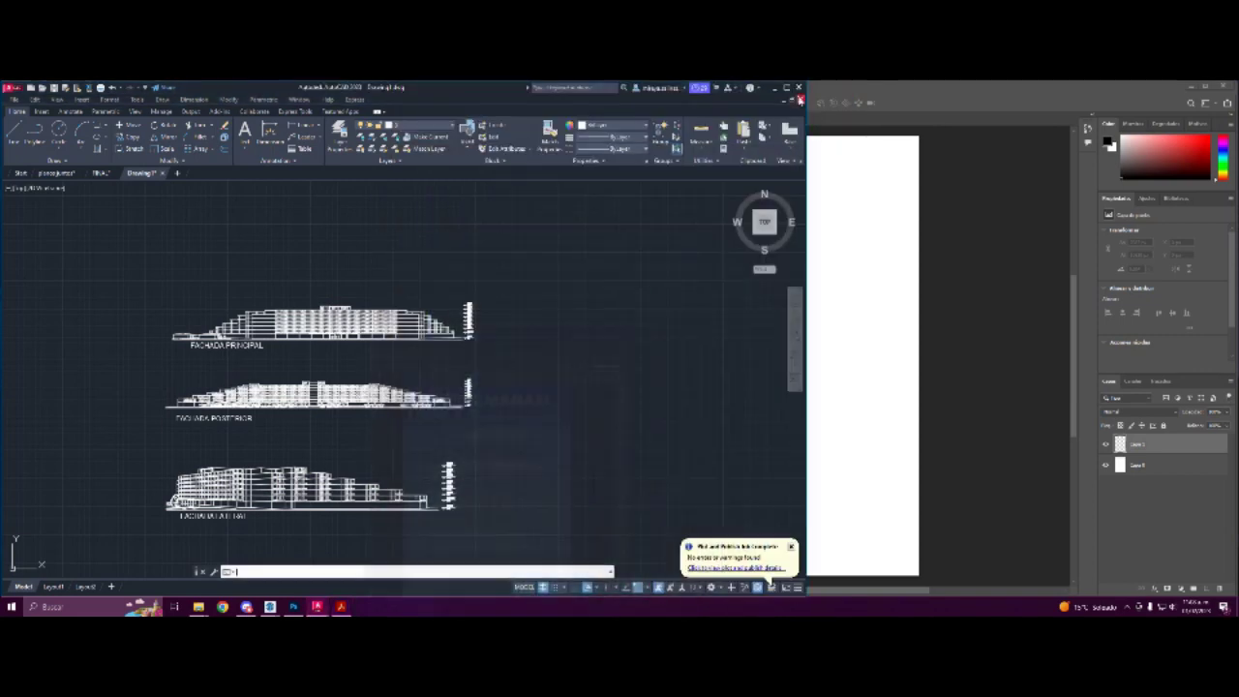
left_click(859, 89)
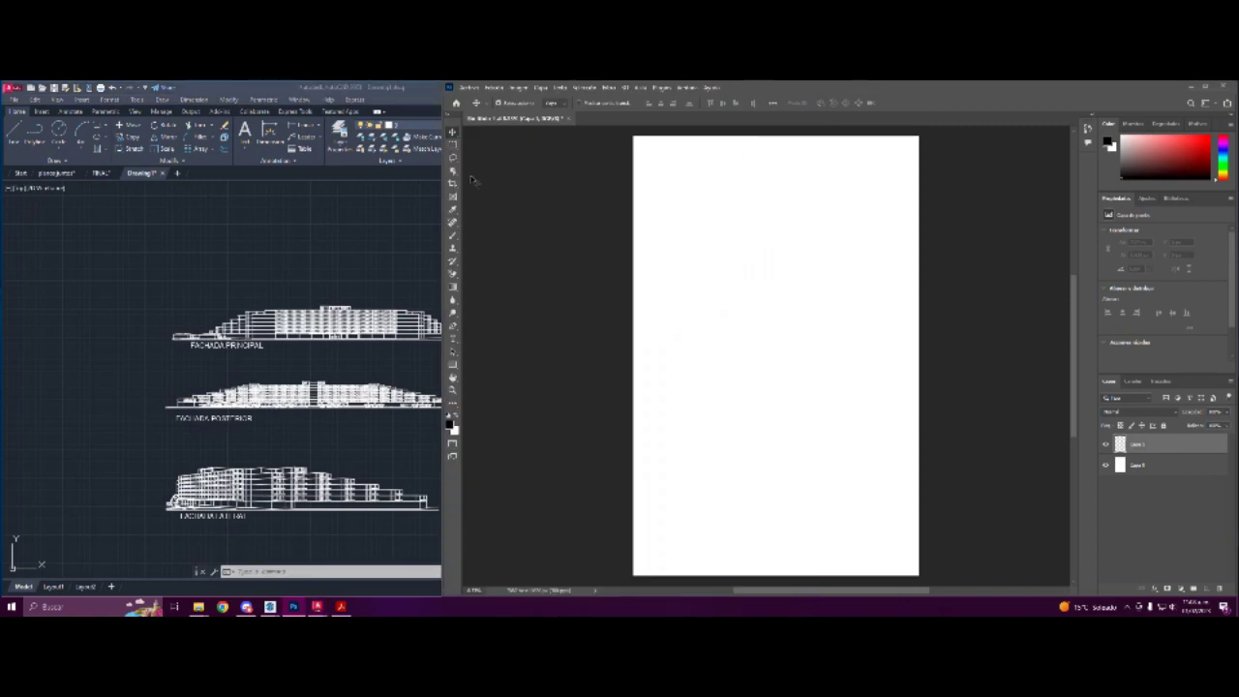
left_click(406, 87)
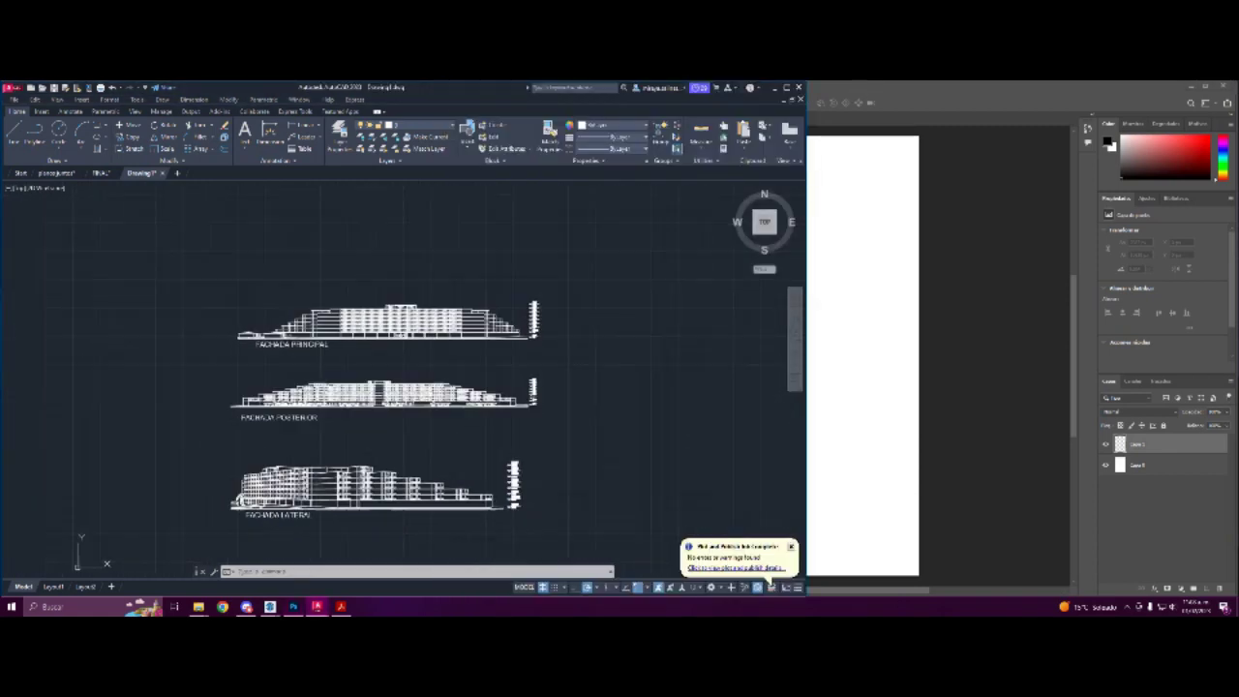
Zoom in on the FACHADA PRINCIPAL and POSTERIOR elevations in AutoCAD
scroll(412, 338, "up", 3)
scroll(436, 353, "up", 2)
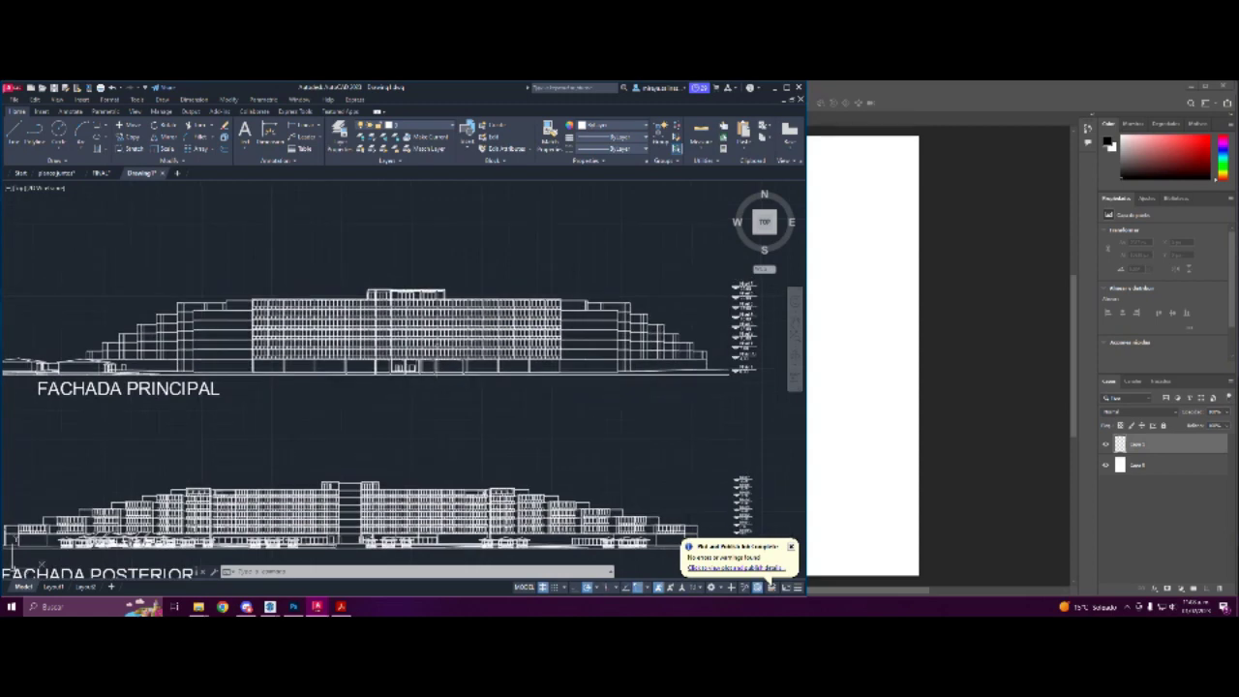
scroll(436, 358, "down", 2)
scroll(396, 368, "down", 1)
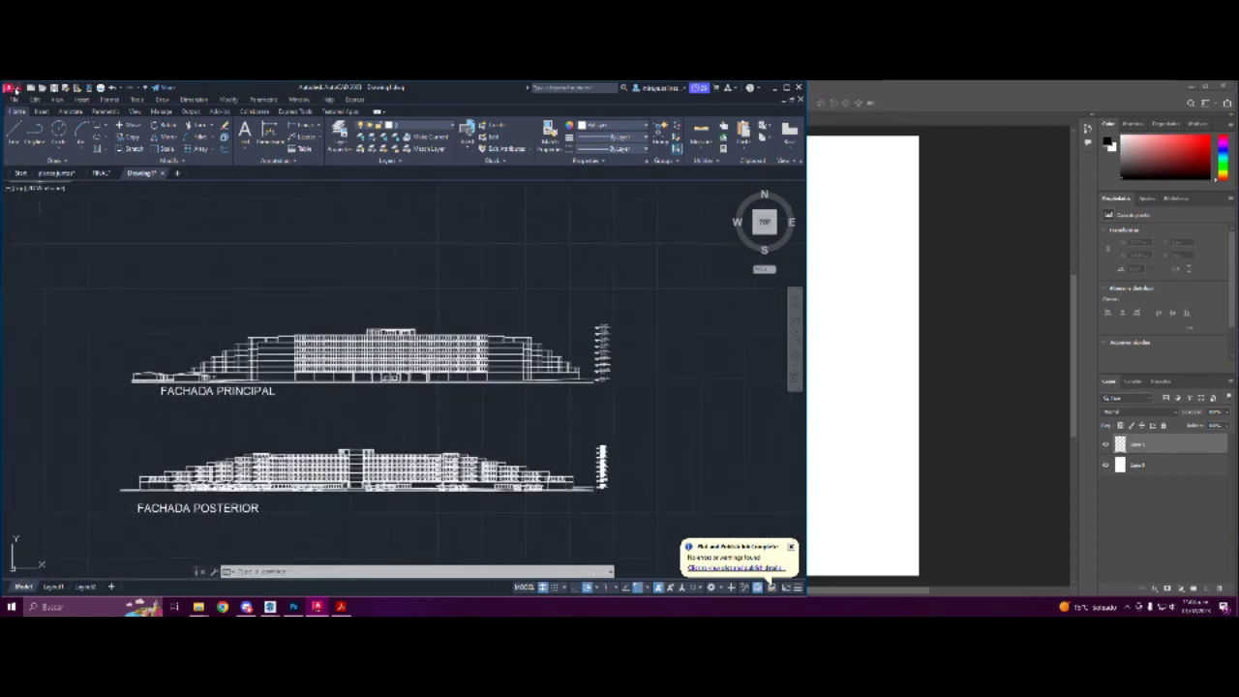
left_click(12, 88)
left_click(29, 310)
Set the plotter to AutoCAD PDF (High Quality Print) and the plot area to Window
key("ctrl+p")
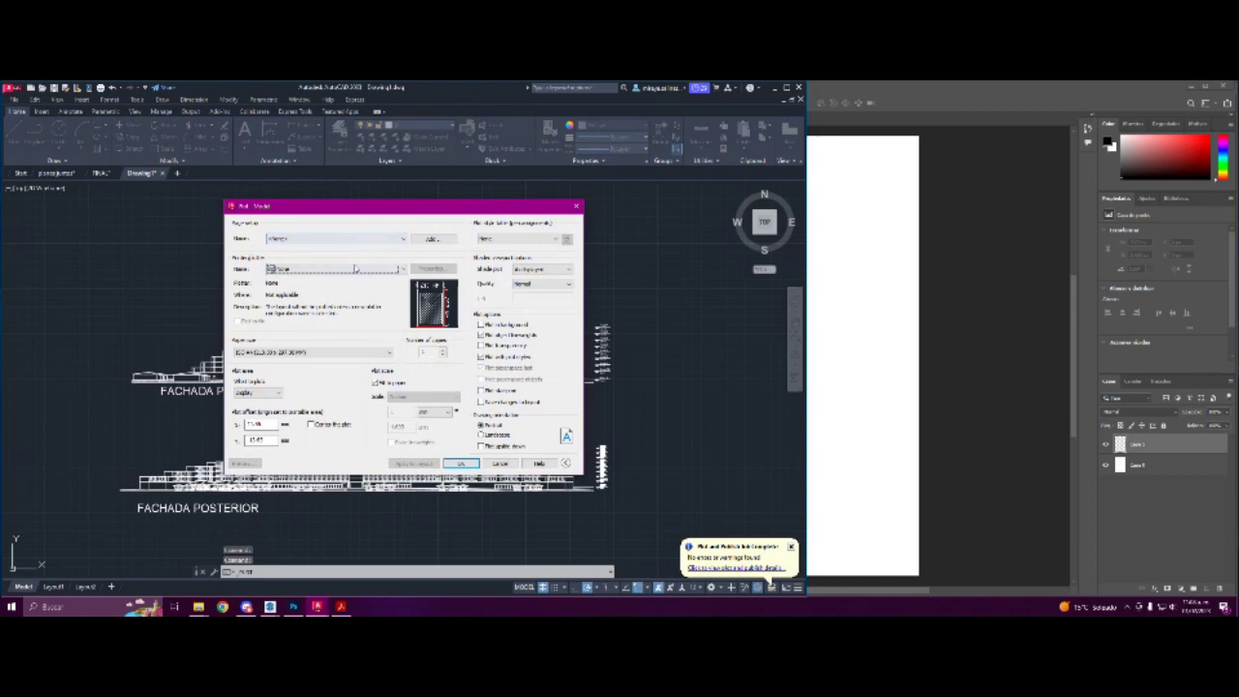
left_click(356, 269)
left_click(353, 343)
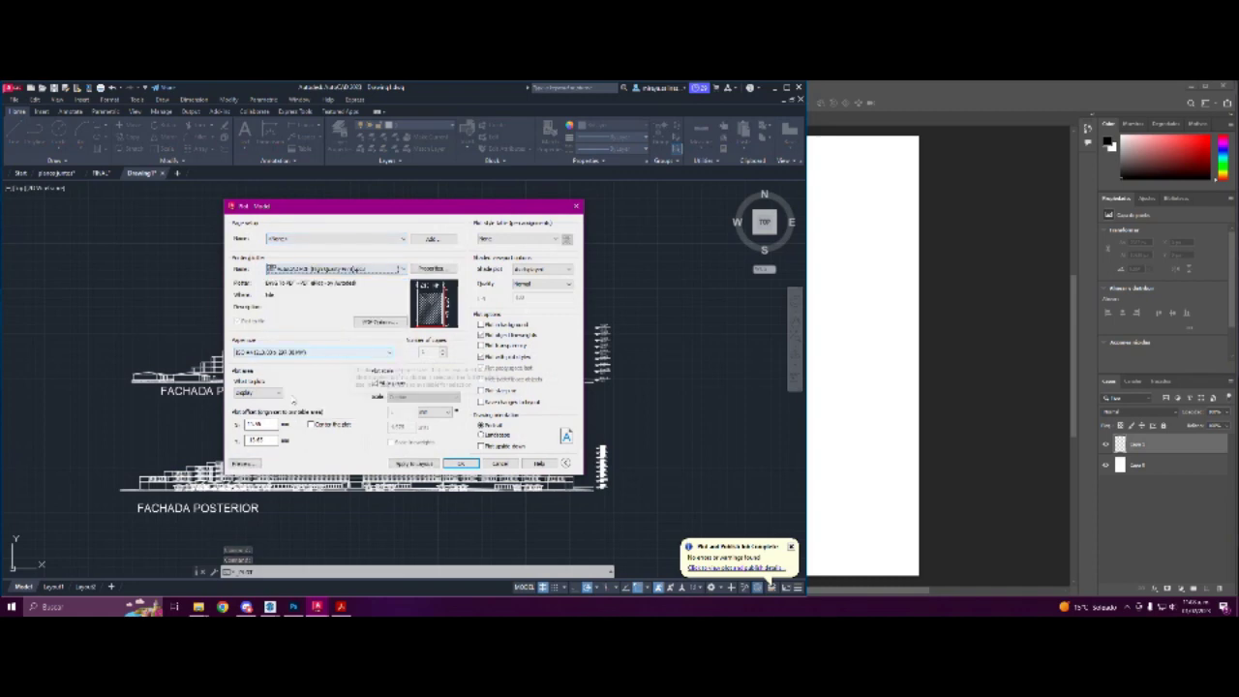
left_click(260, 393)
left_click(246, 422)
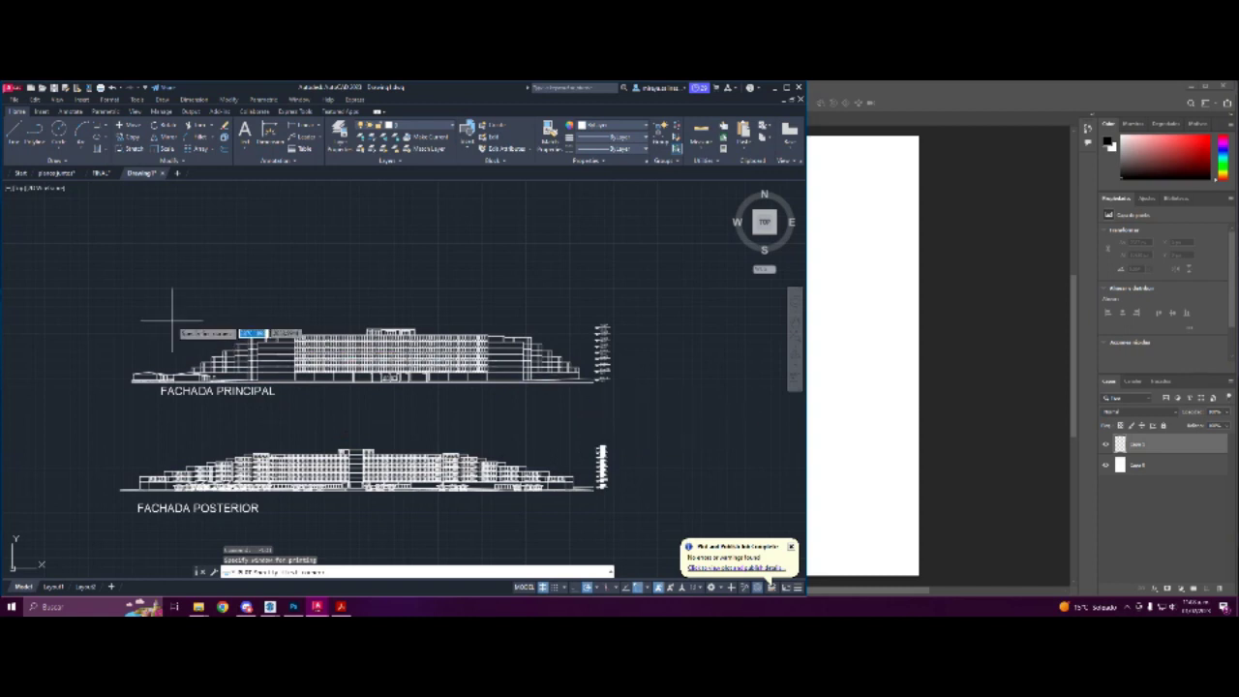
Window the FACHADA PRINCIPAL elevation, set Landscape, and save the PDF as 'hote'
left_click(635, 405)
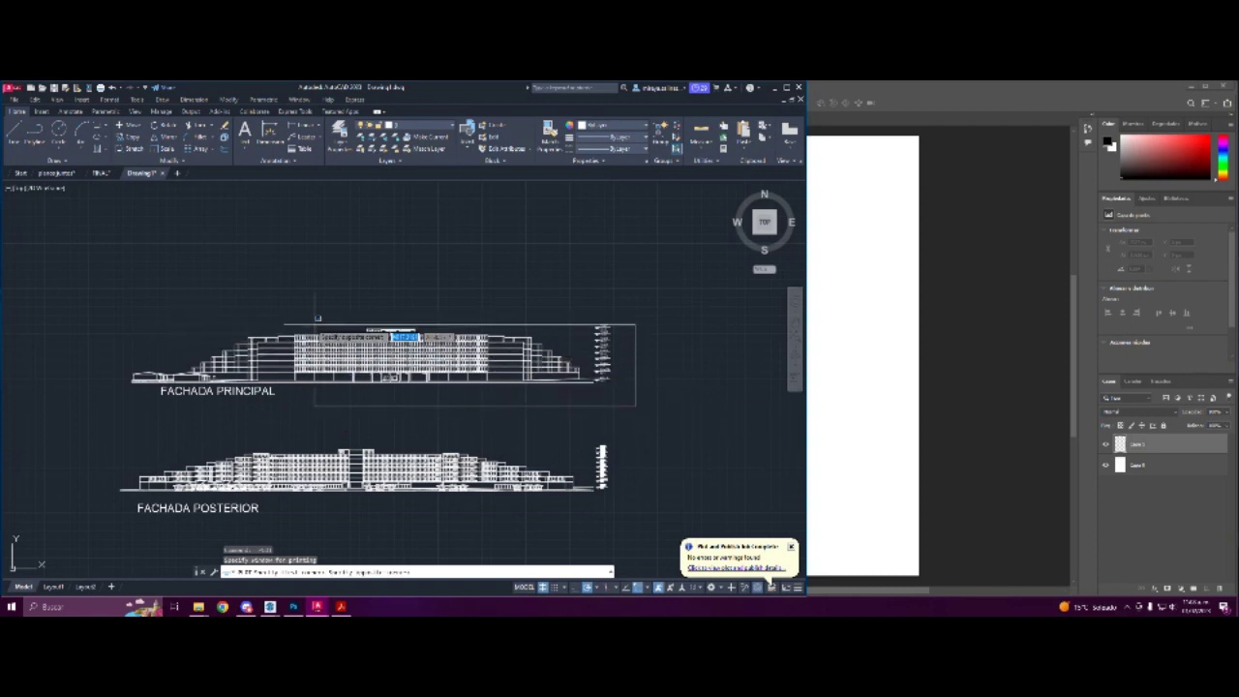
left_click(115, 304)
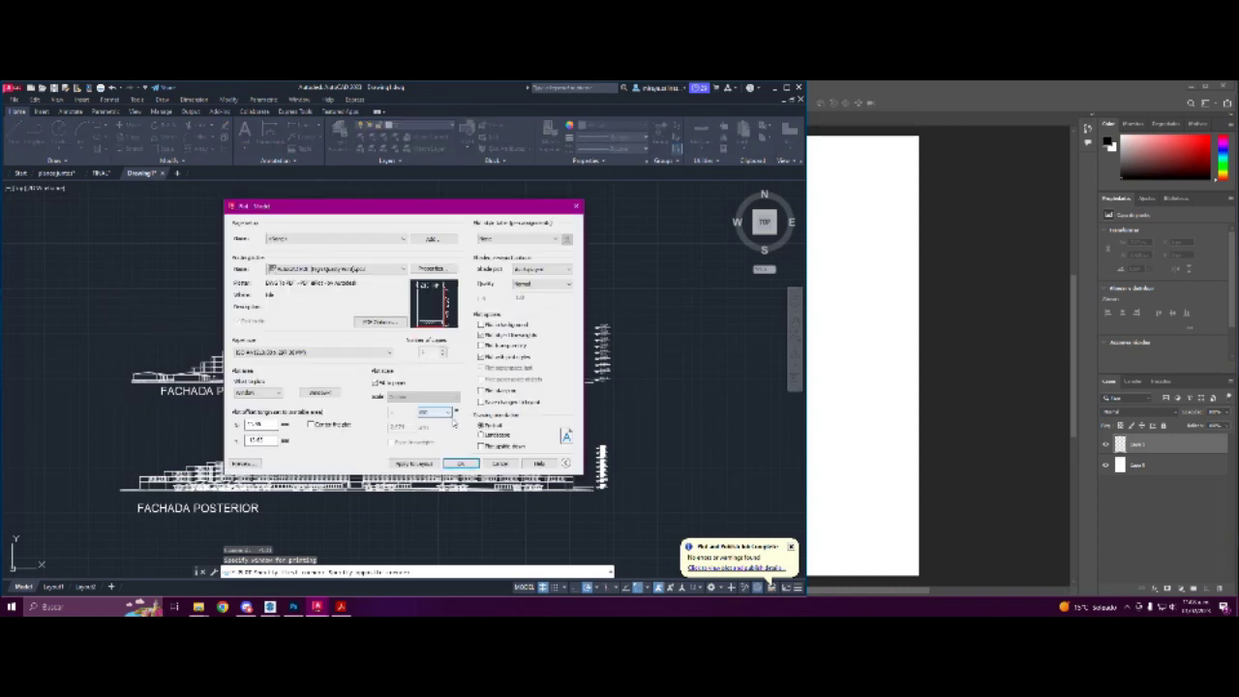
left_click(481, 435)
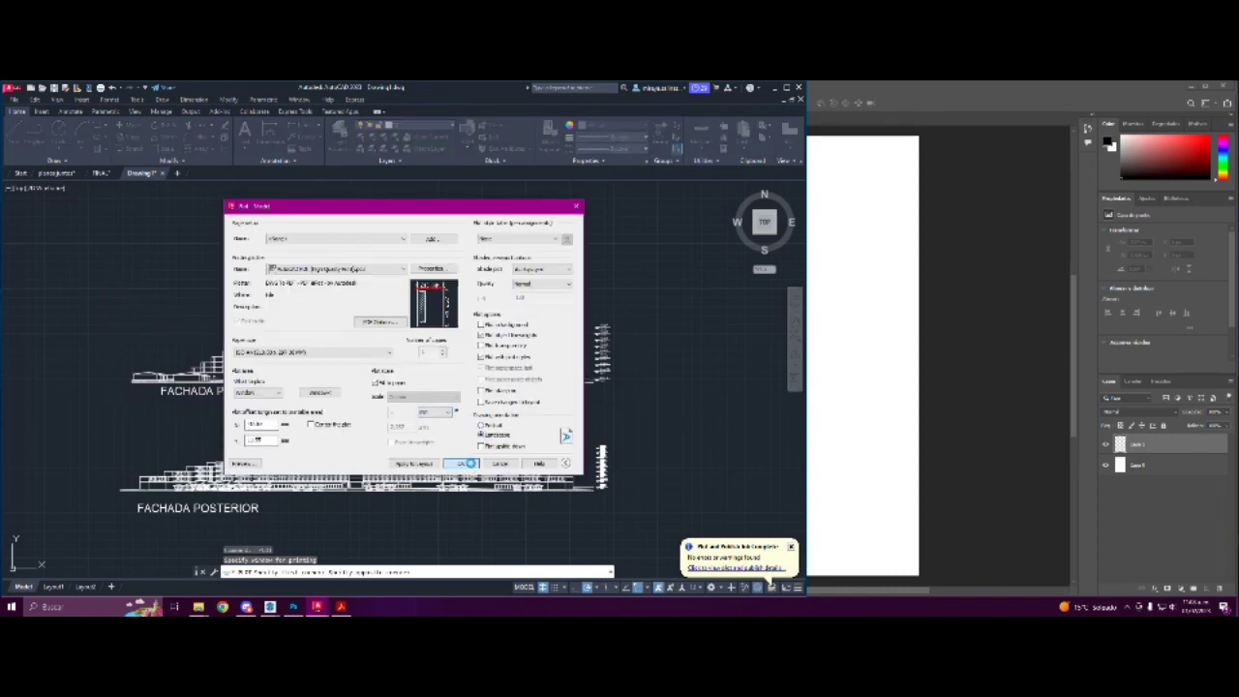
left_click(468, 462)
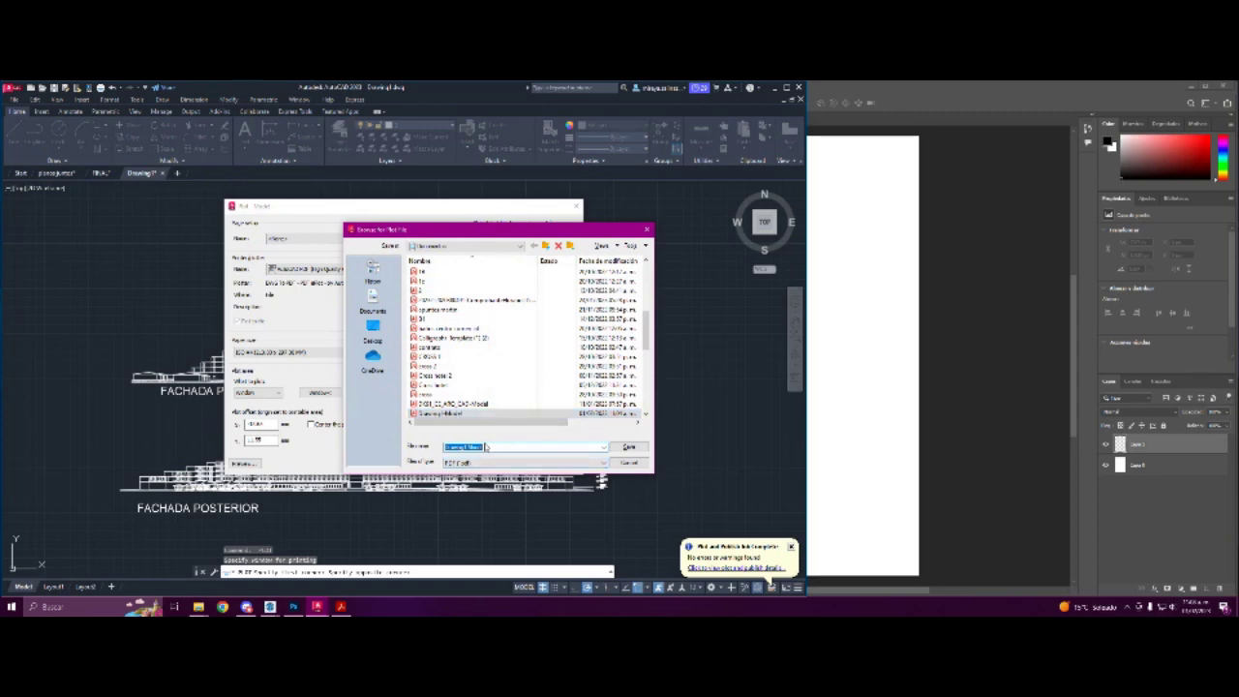
type("hot")
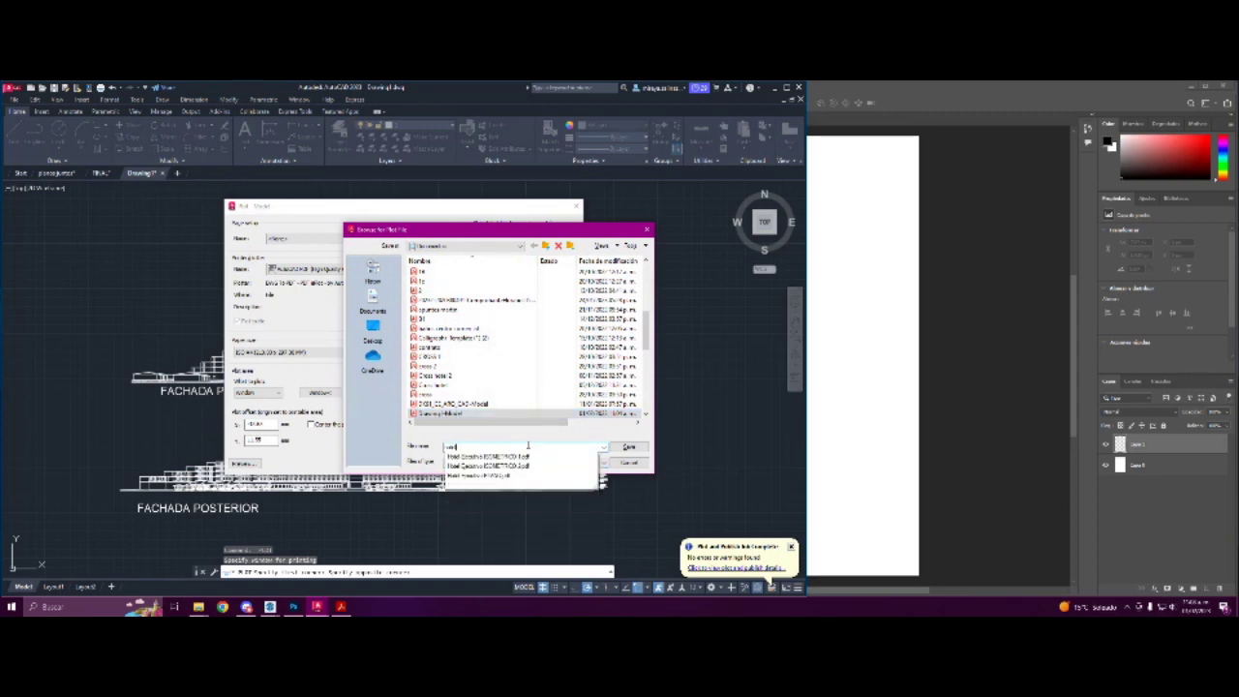
key("Return")
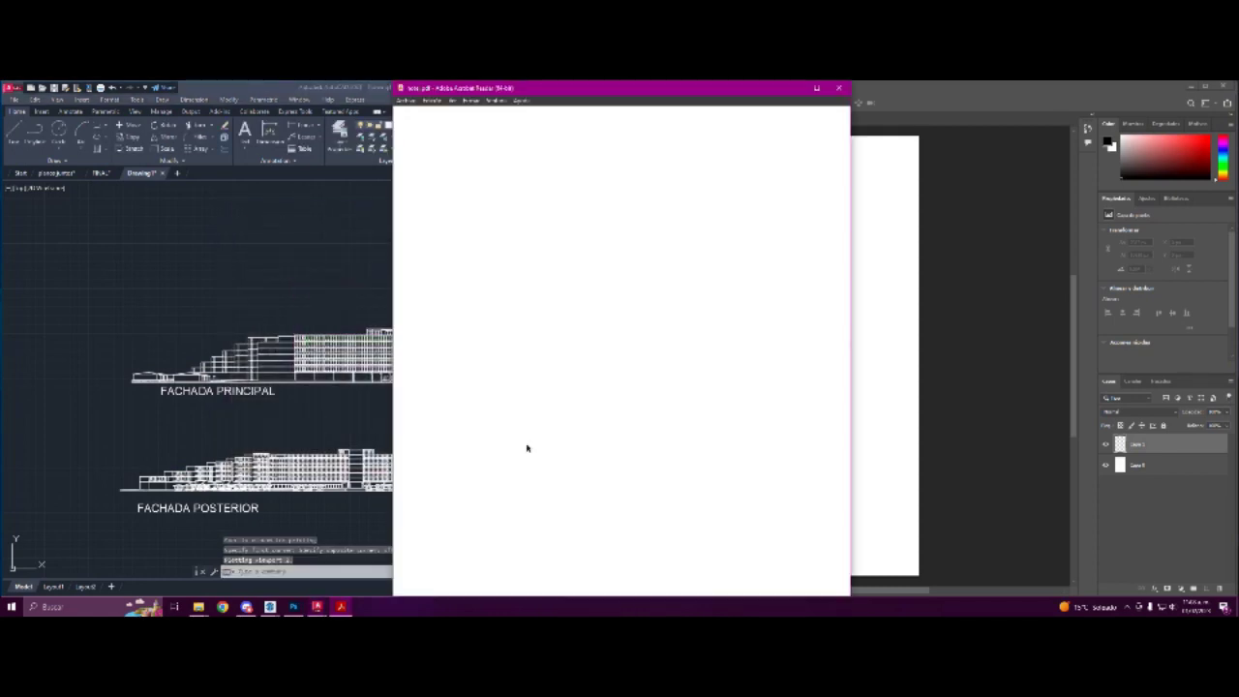
Collapse the tools pane, close hote.pdf, and minimize Acrobat Reader
left_click(679, 388)
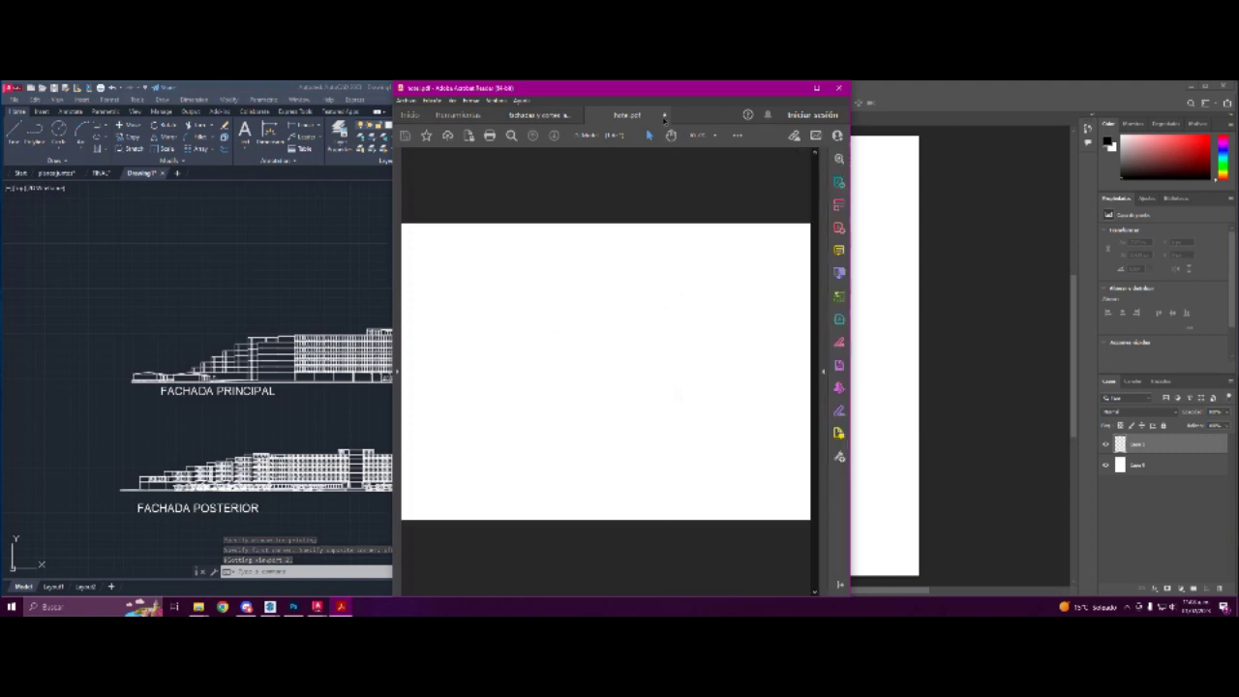
left_click(664, 115)
left_click(795, 88)
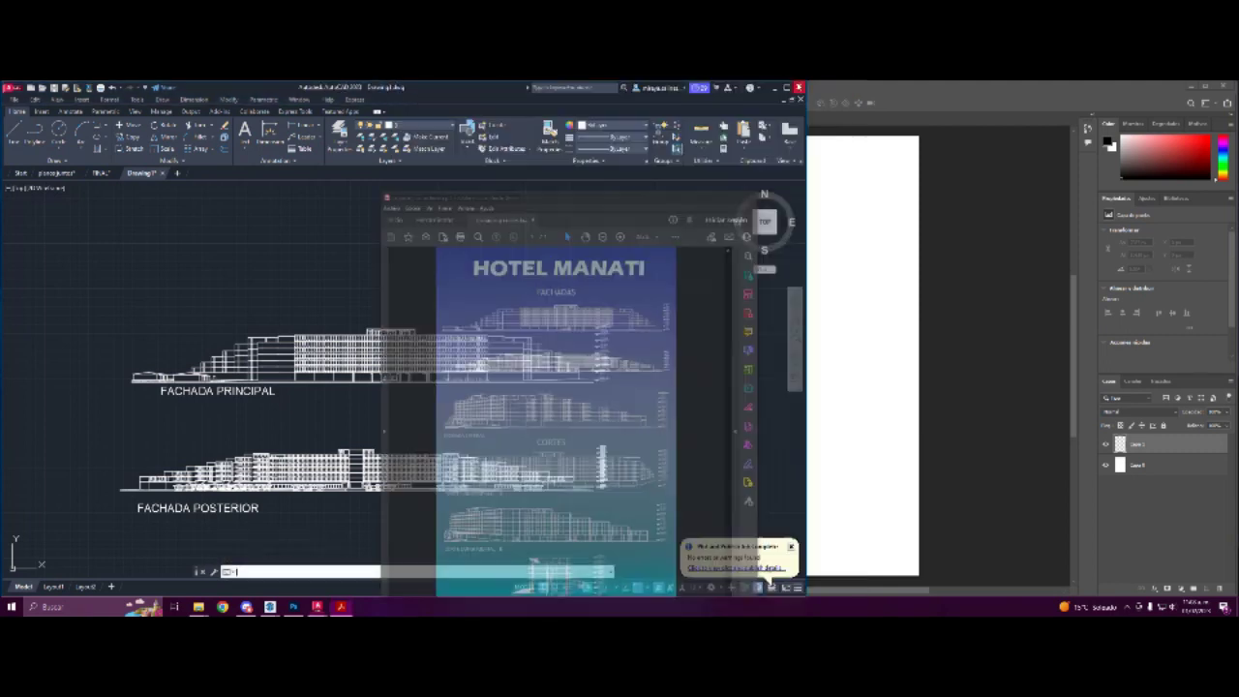
Add a new layer, select the middle layer, and create a Degradado gradient fill
left_click(1203, 590)
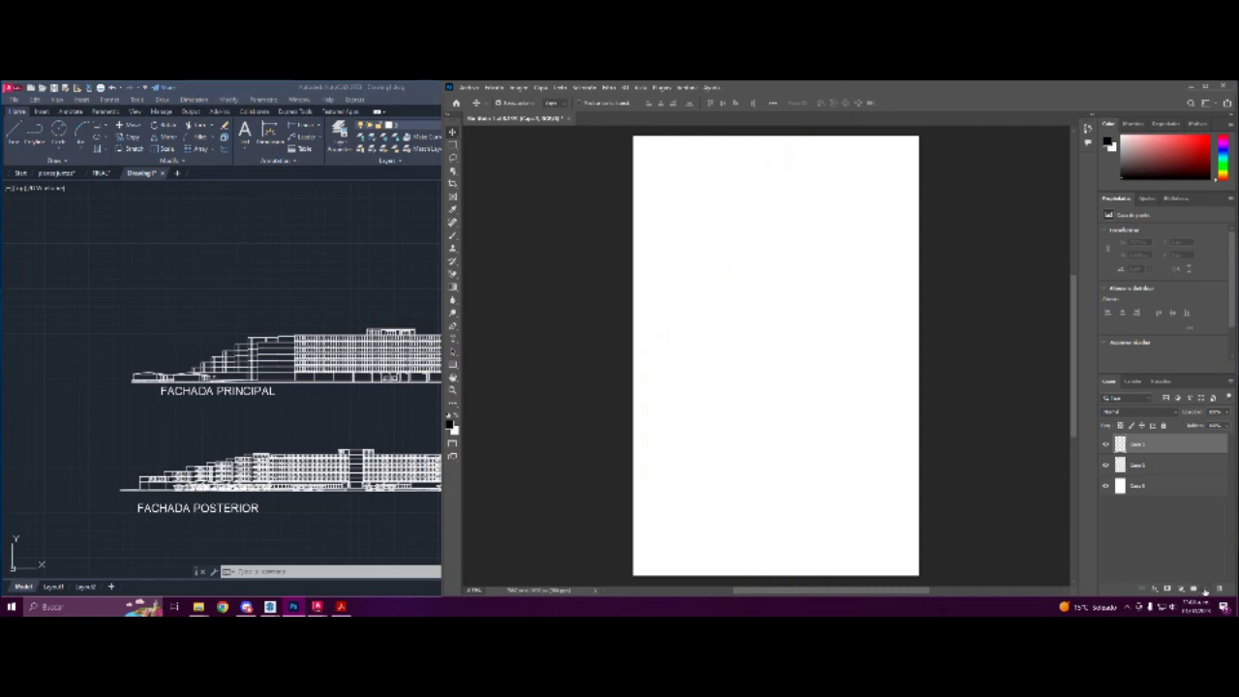
left_click(1158, 468)
left_click(1183, 587)
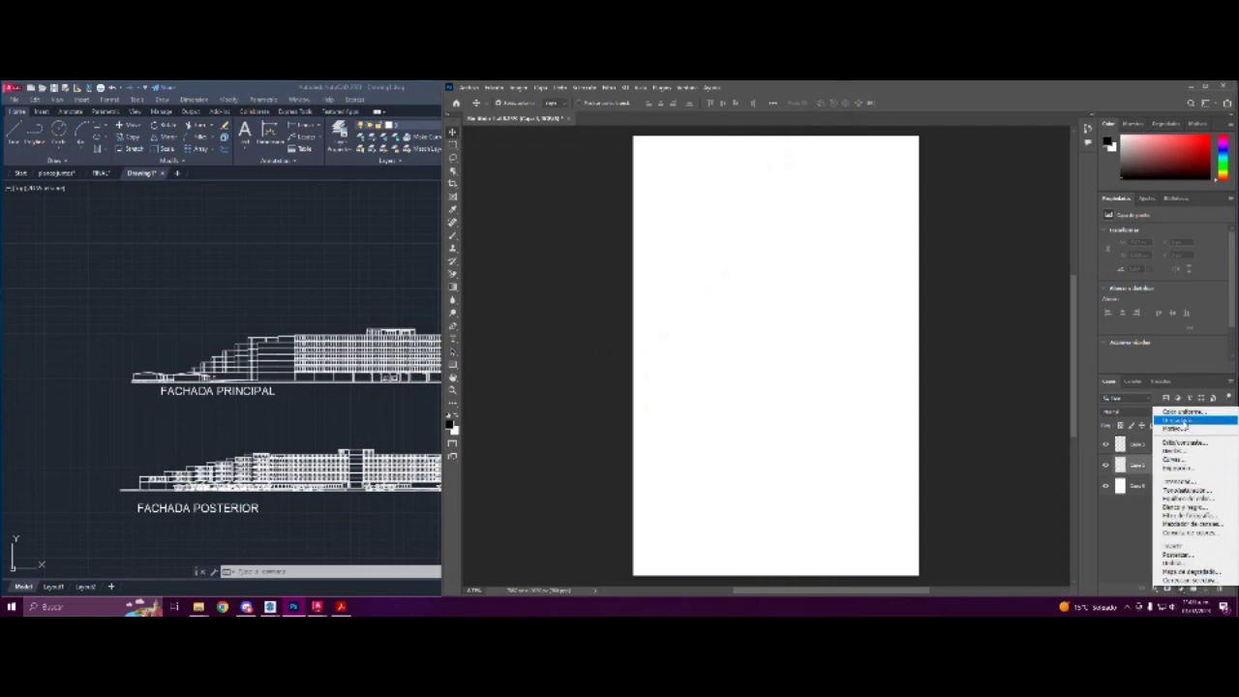
left_click(1189, 410)
Change the gradient's left colour stop to cyan
left_click(611, 217)
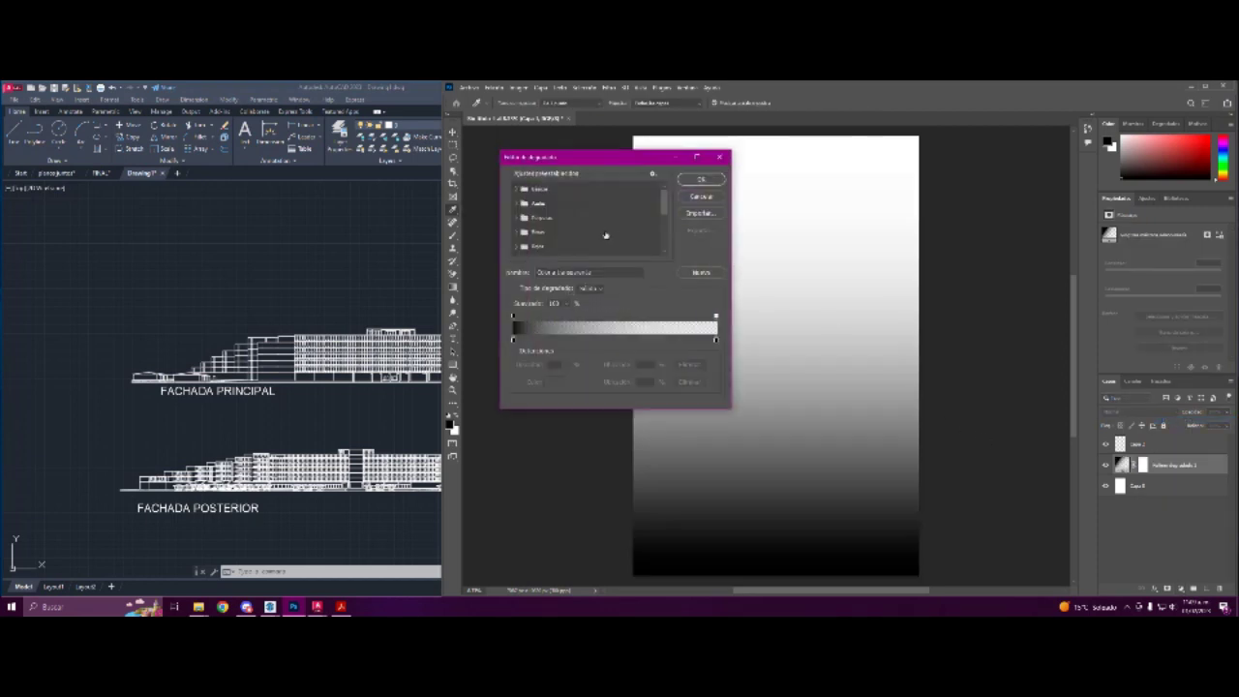
left_click(514, 341)
left_click(551, 383)
left_click(617, 248)
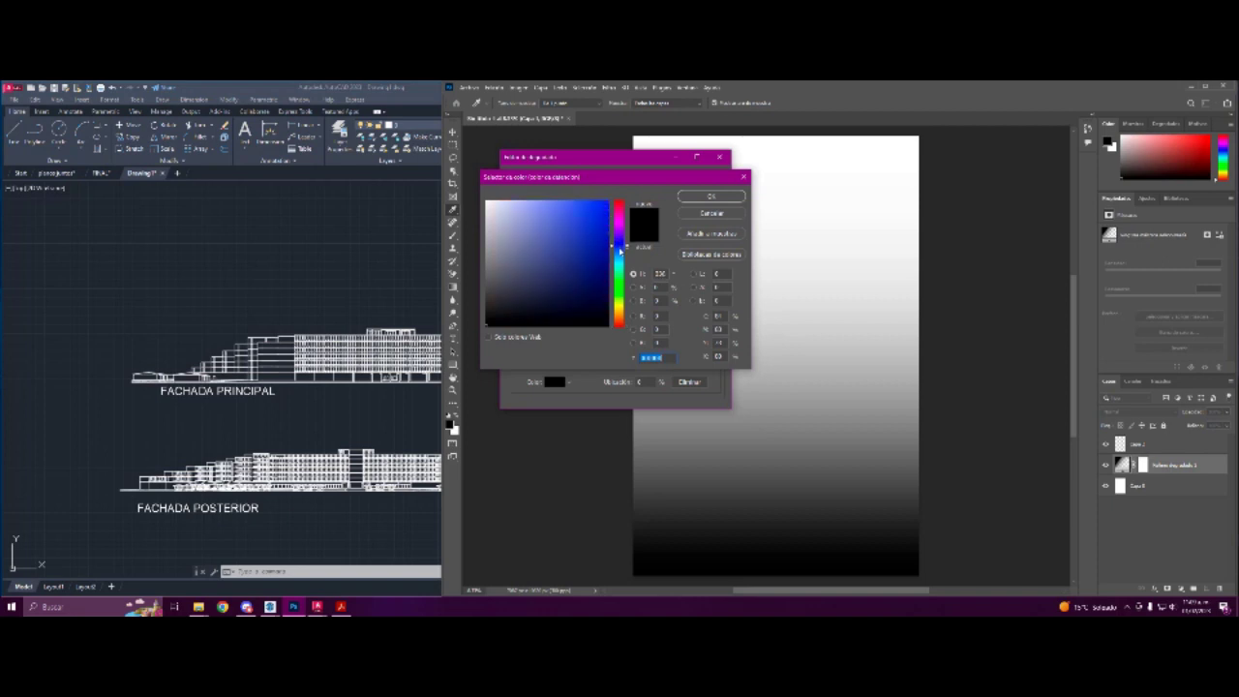
left_click(554, 218)
left_click_drag(553, 218, 572, 211)
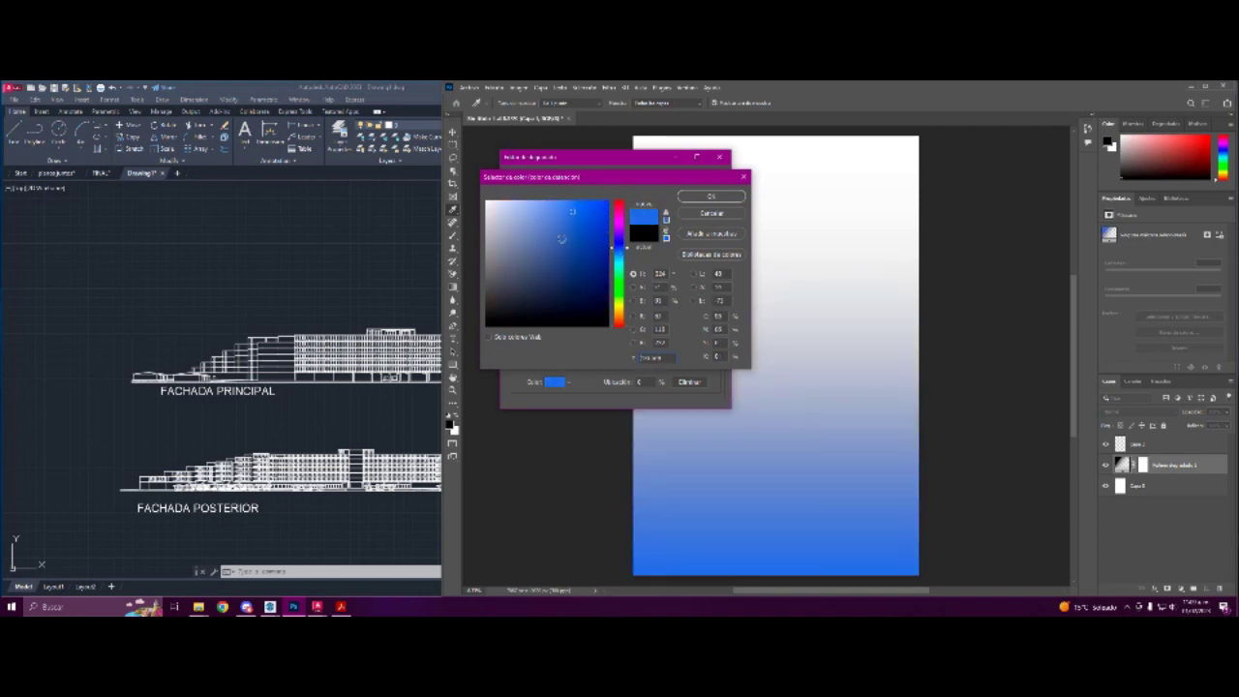
left_click_drag(628, 261, 626, 262)
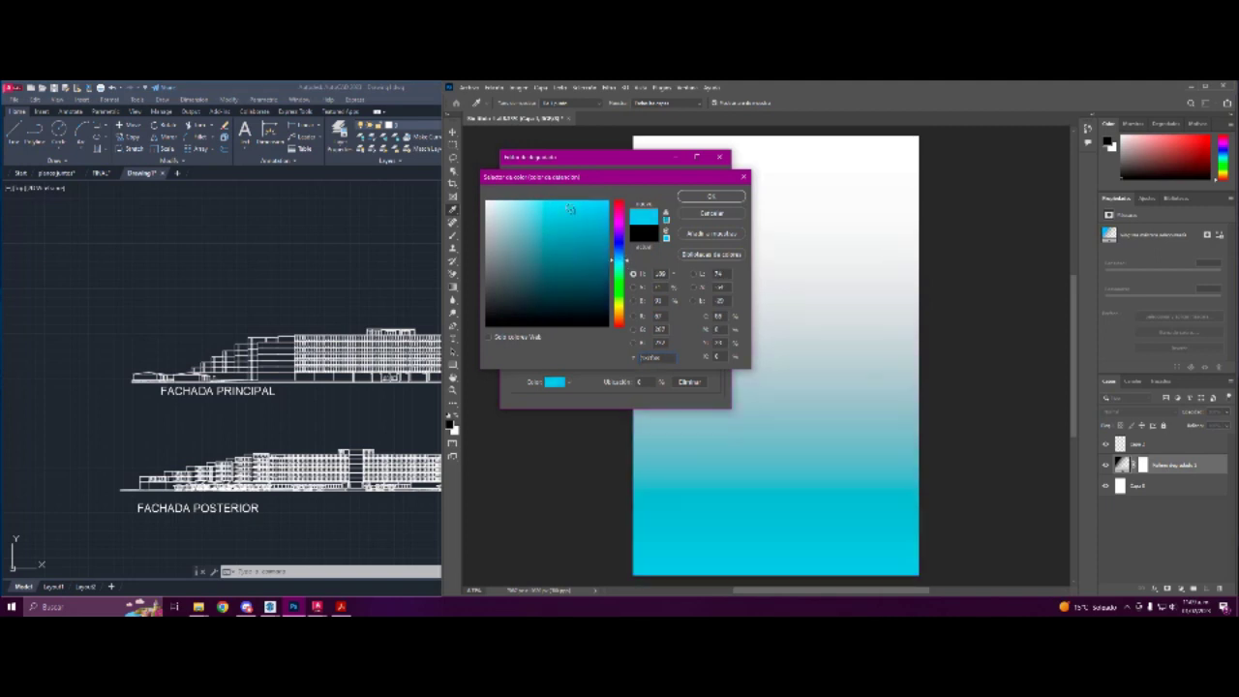
left_click(685, 195)
Move the cyan stop to 18%, apply the gradient fill, and select Capa 1
mouse_move(513, 342)
left_mouse_down()
mouse_move(600, 348)
mouse_move(572, 340)
left_mouse_up()
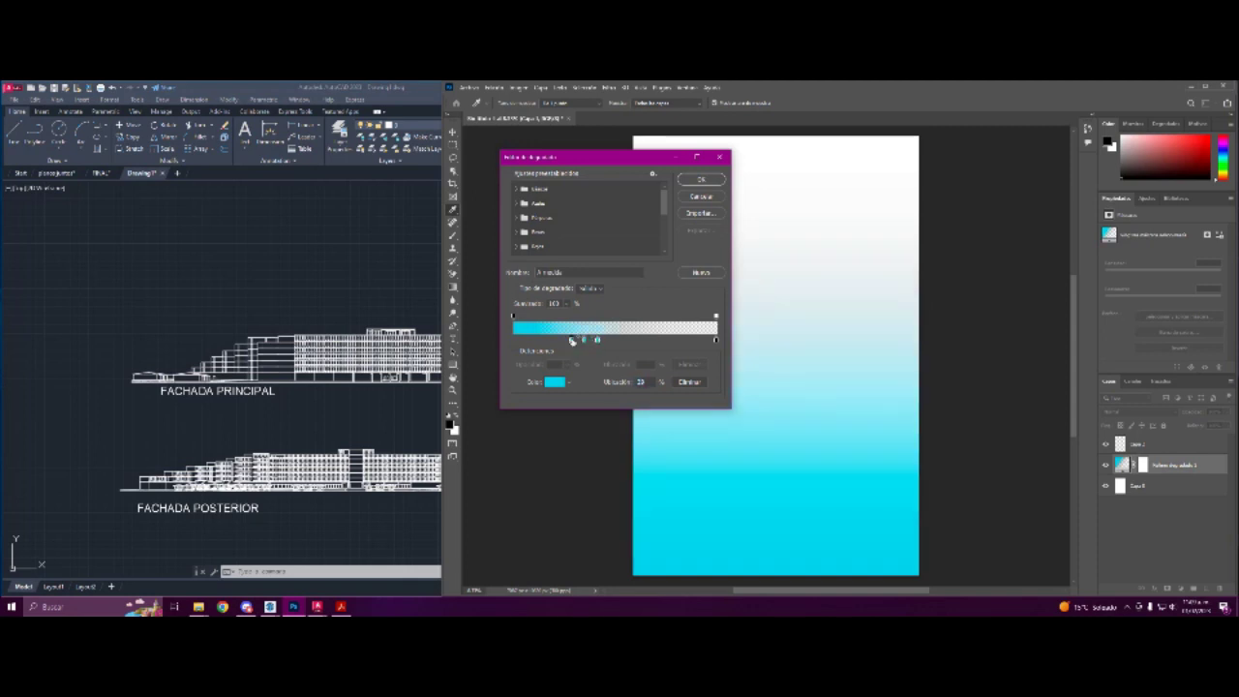
left_click(701, 180)
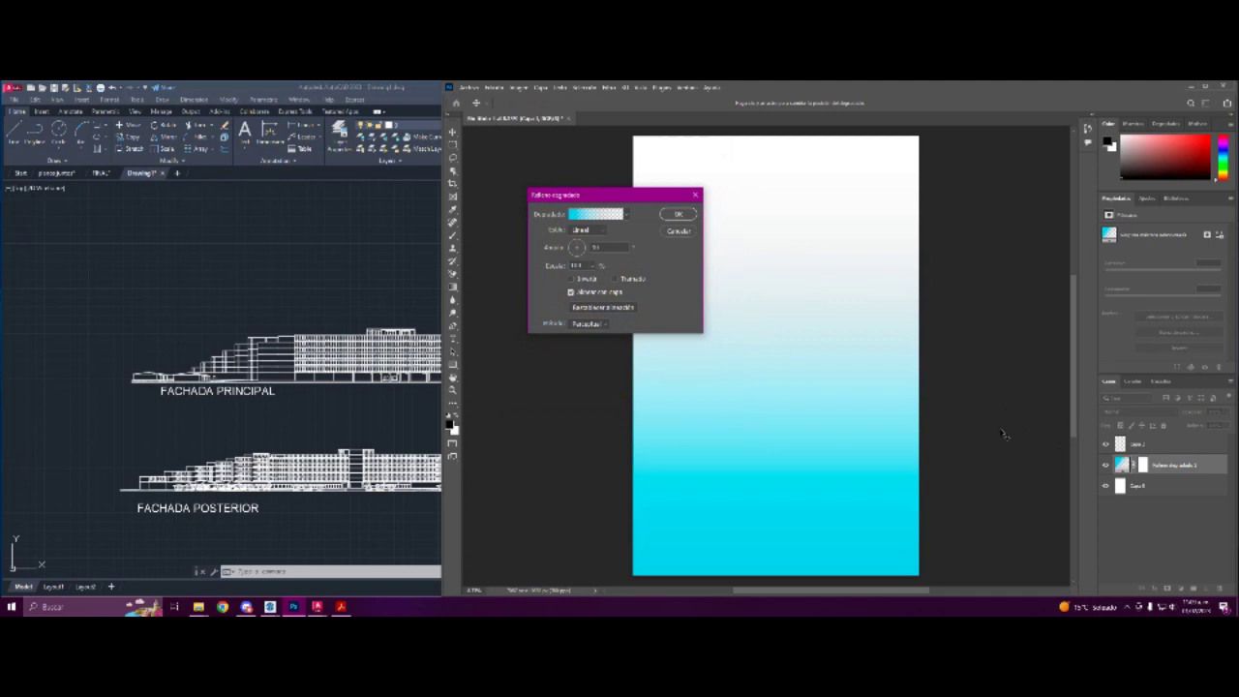
left_click(687, 215)
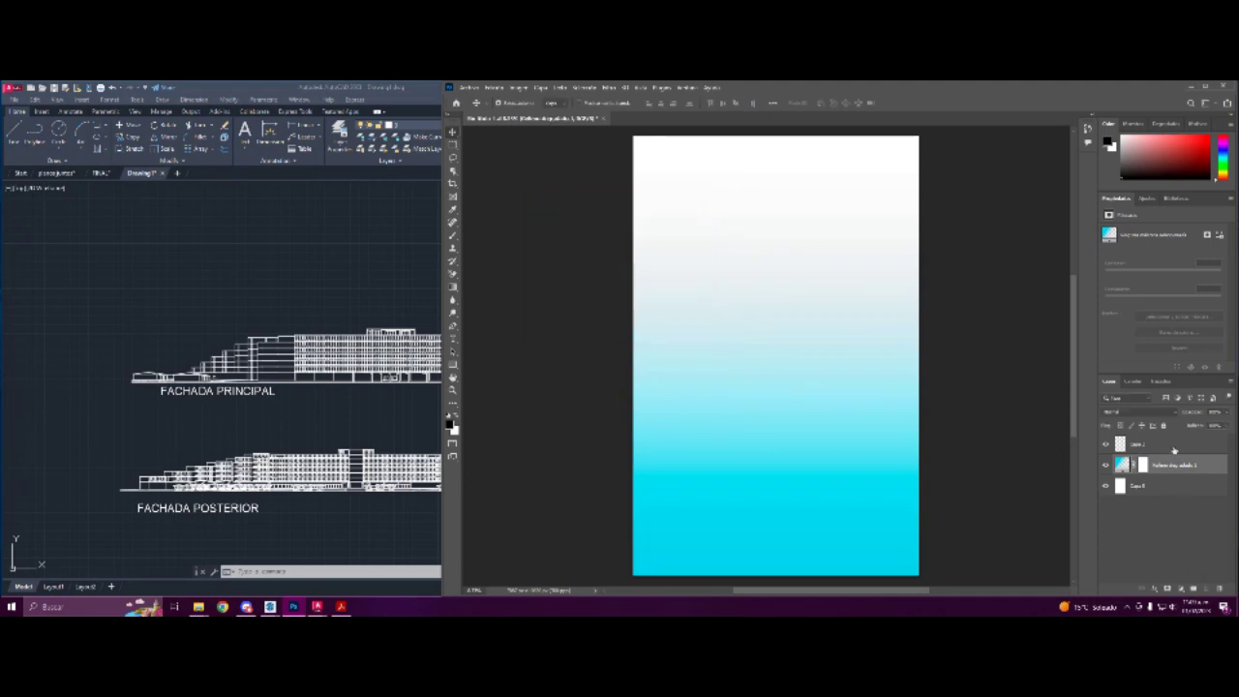
left_click(1174, 446)
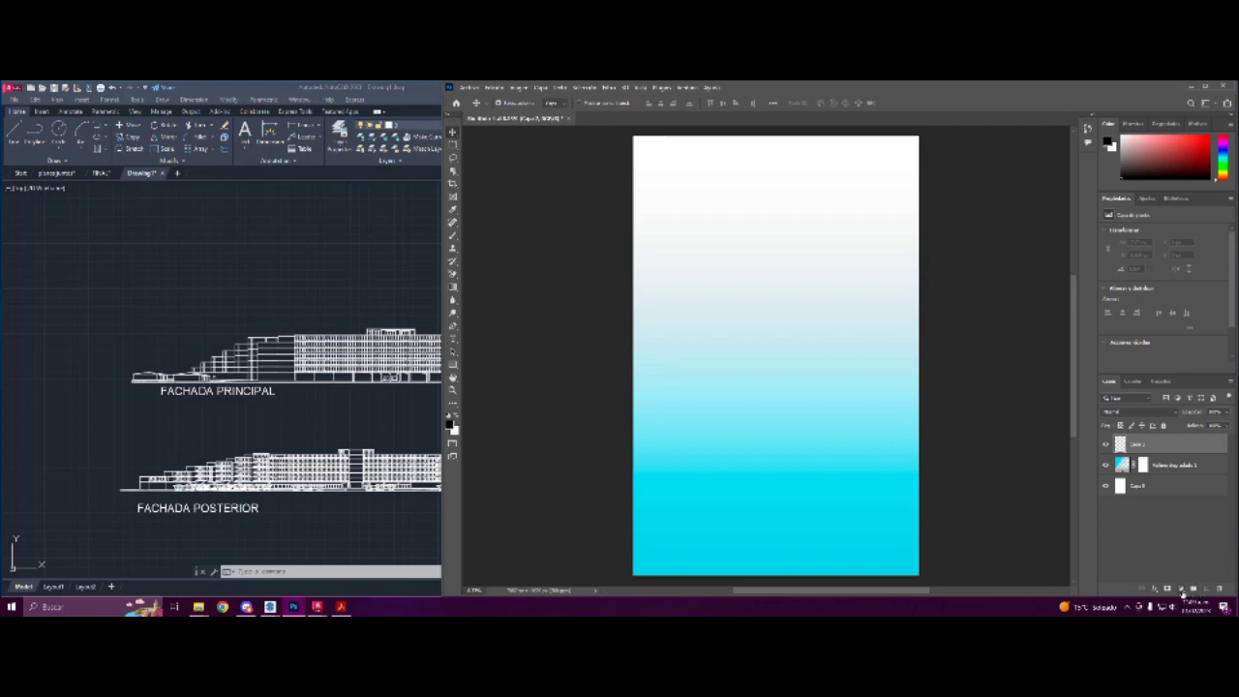
Add a new gradient fill layer with angle -90
left_click(1182, 589)
left_click(1173, 433)
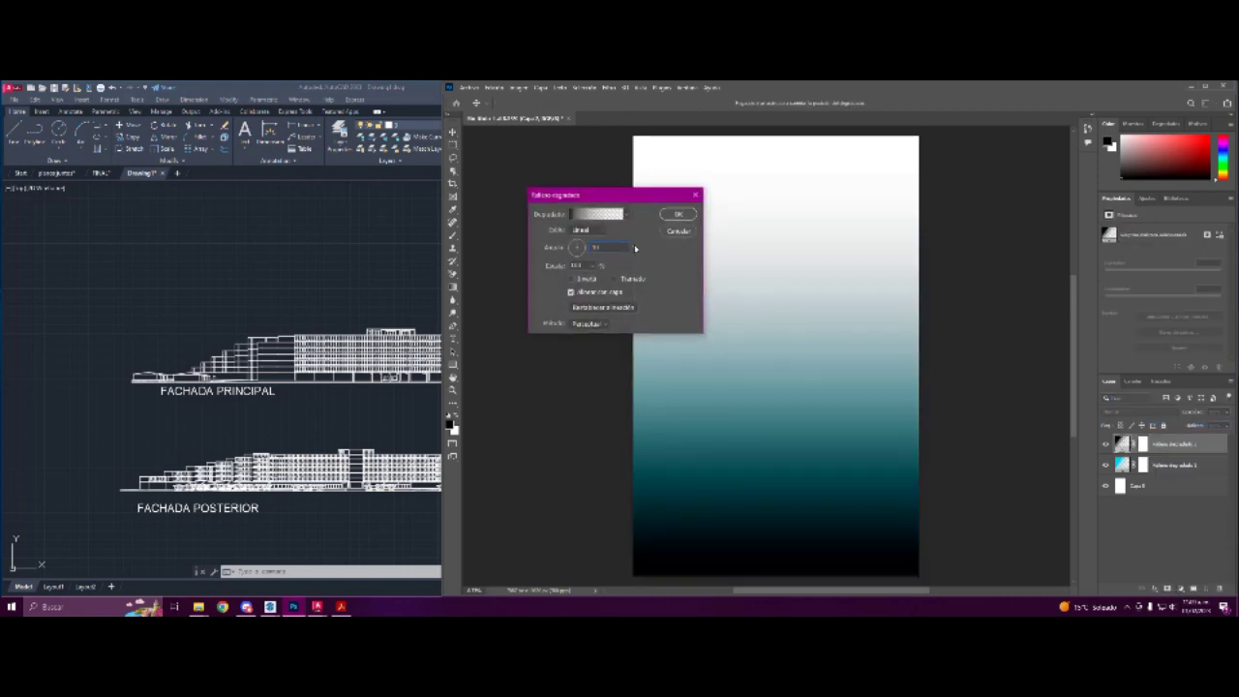
type("-90")
Change the gradient's starting colour stop to light blue
left_click(597, 214)
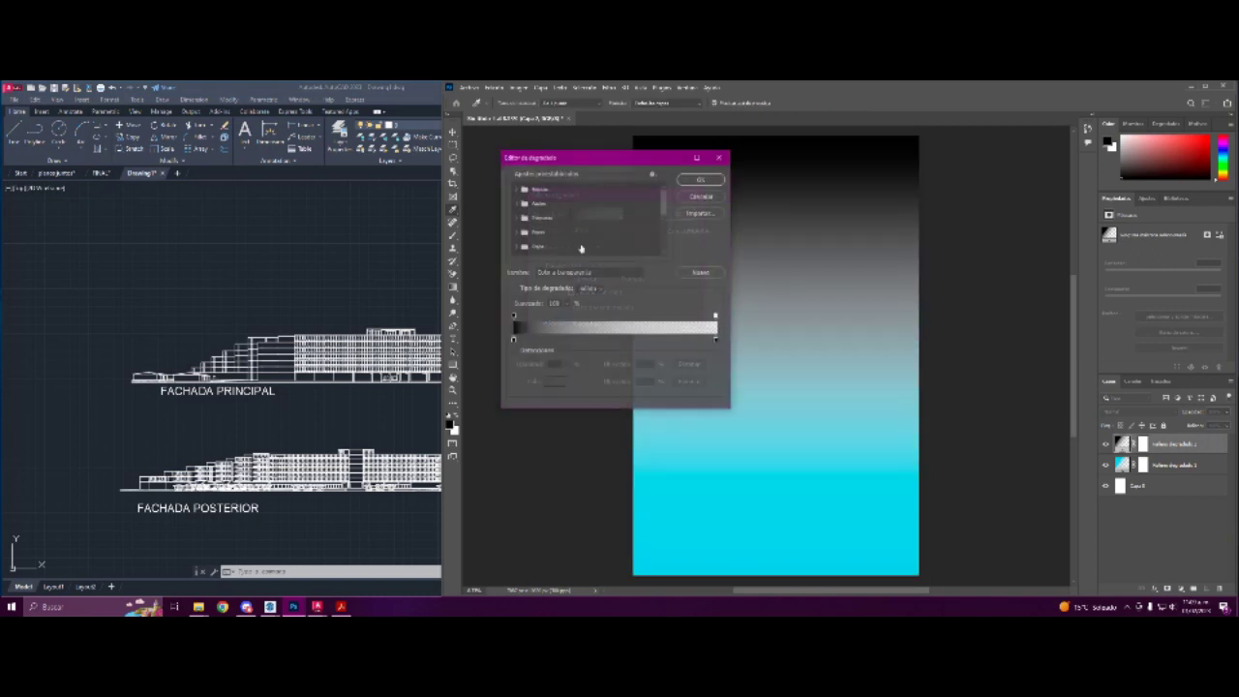
left_click(514, 341)
left_click(554, 382)
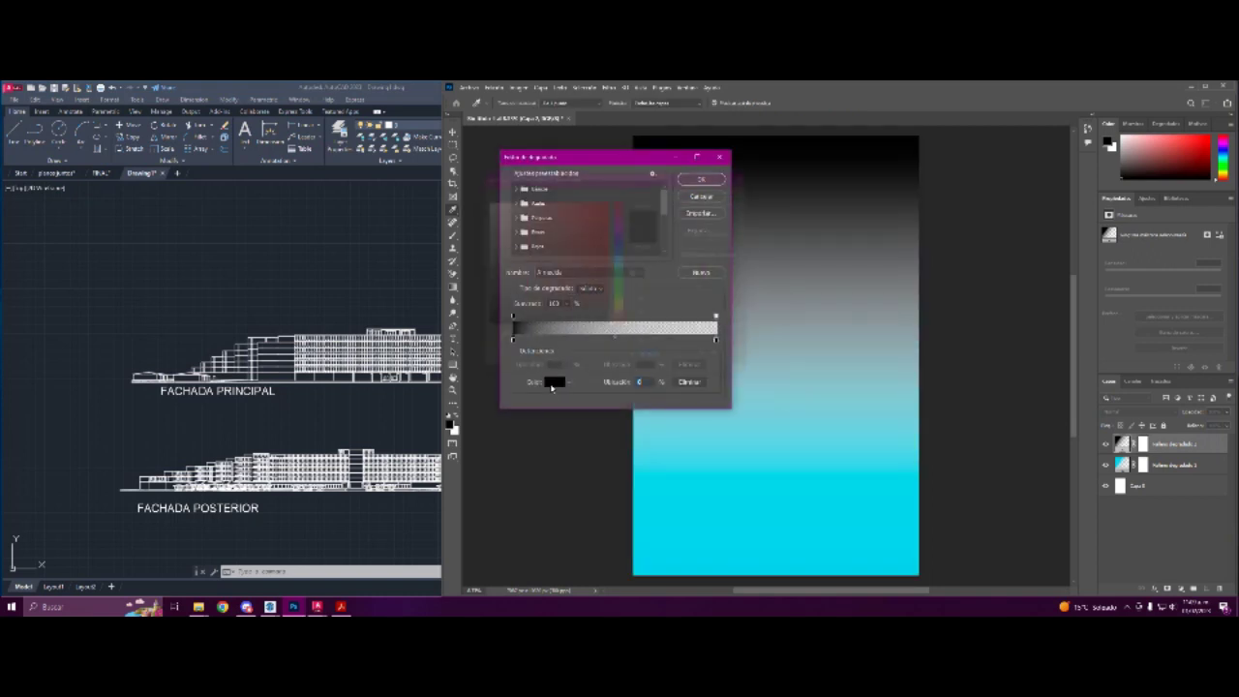
left_click(539, 215)
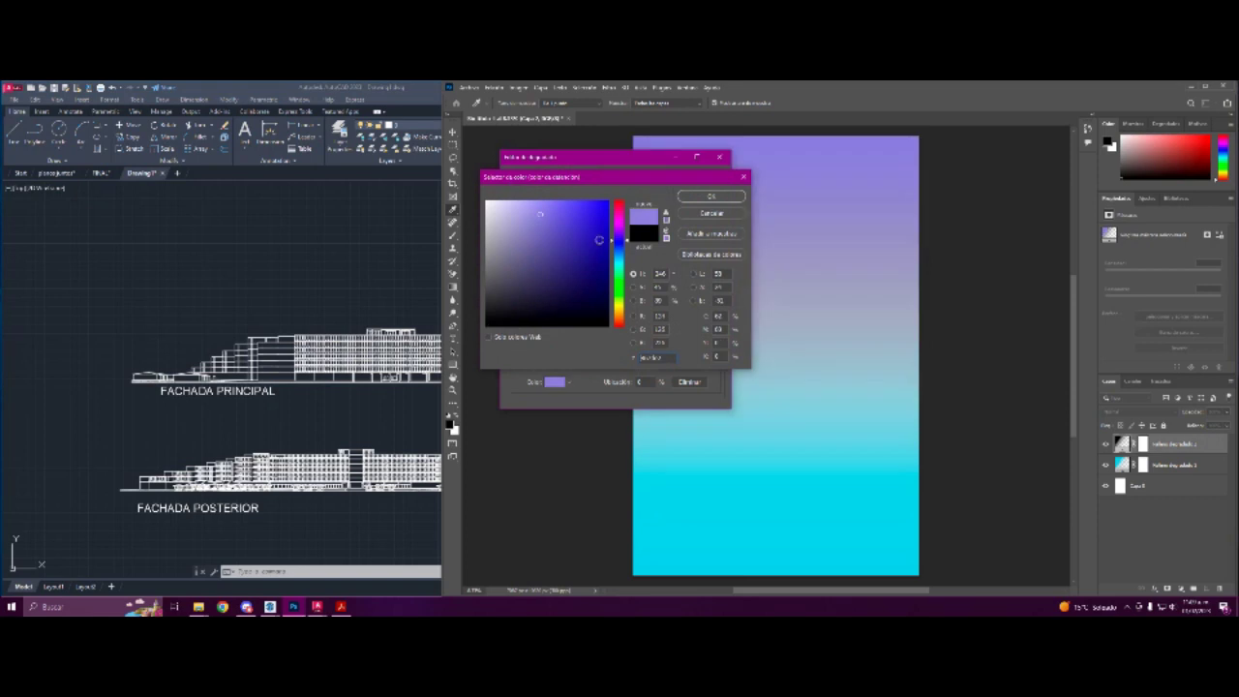
left_click_drag(627, 246, 624, 252)
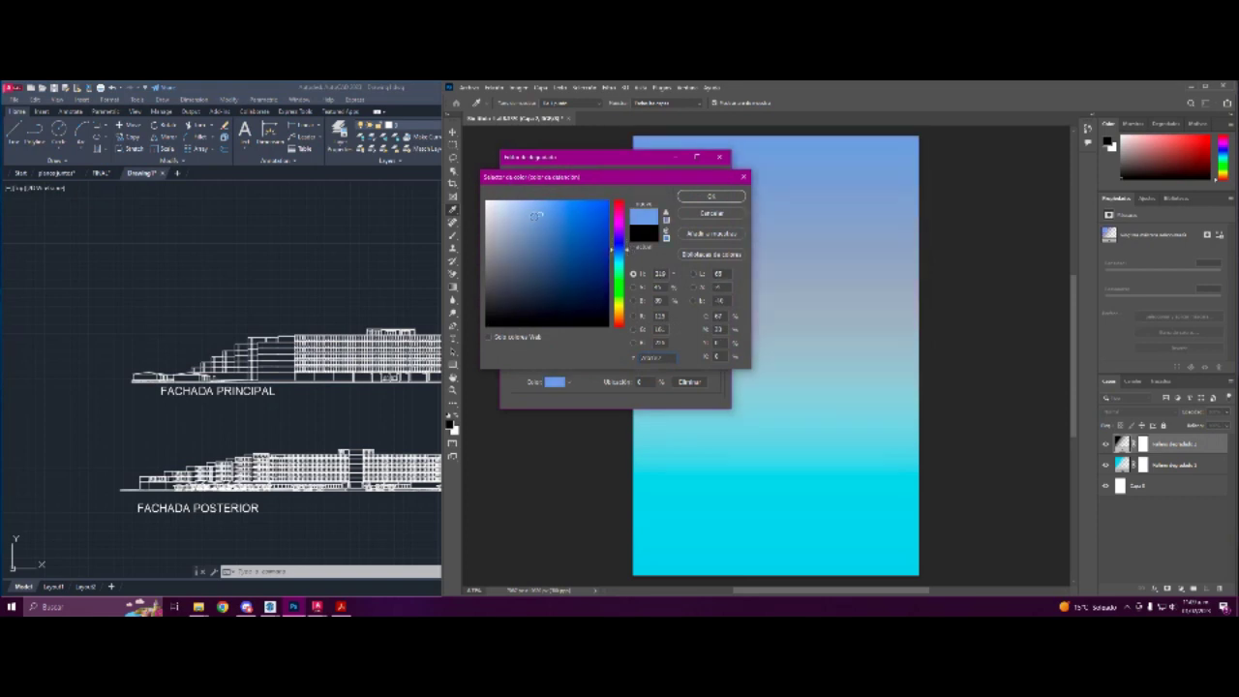
key("Return")
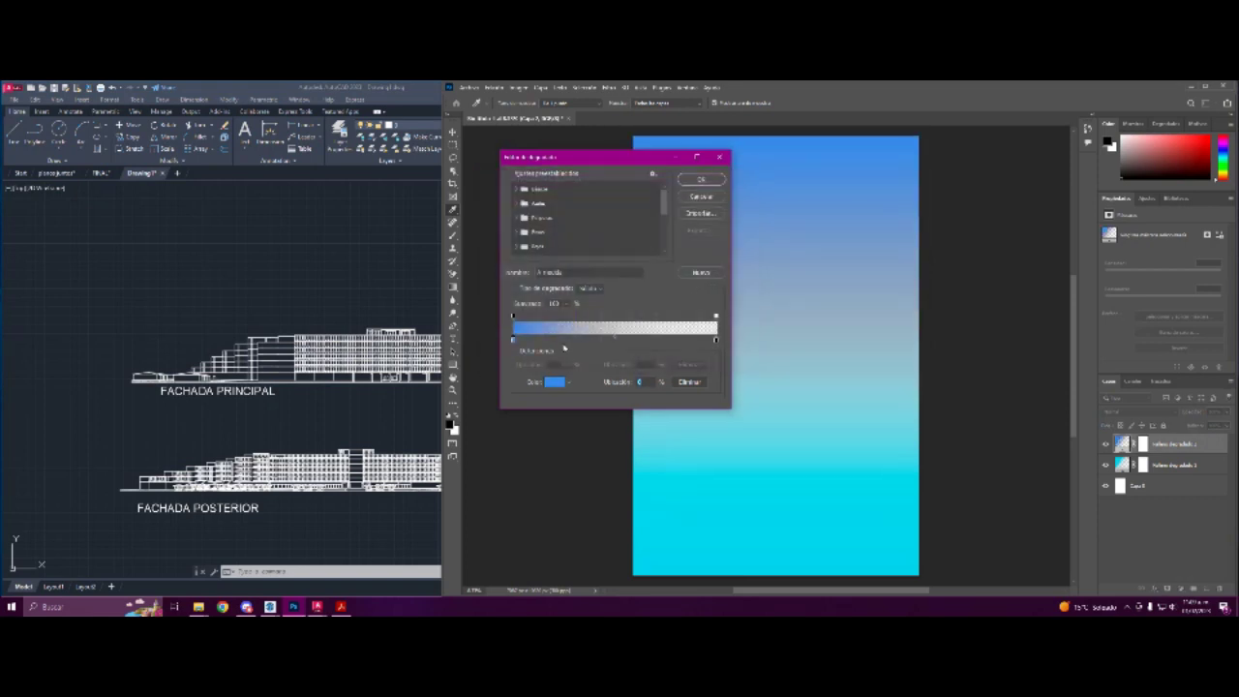
Adjust where the blue fades out and apply the blue-to-cyan gradient
left_click(570, 340)
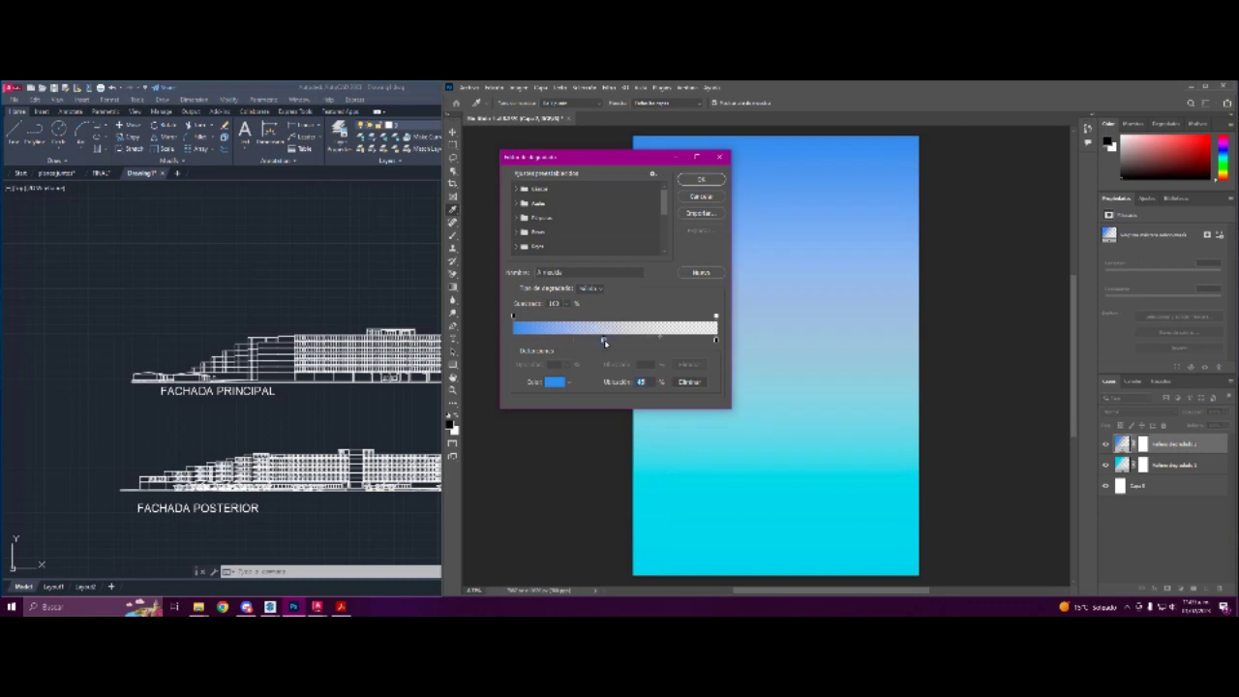
left_click(702, 182)
left_click(677, 215)
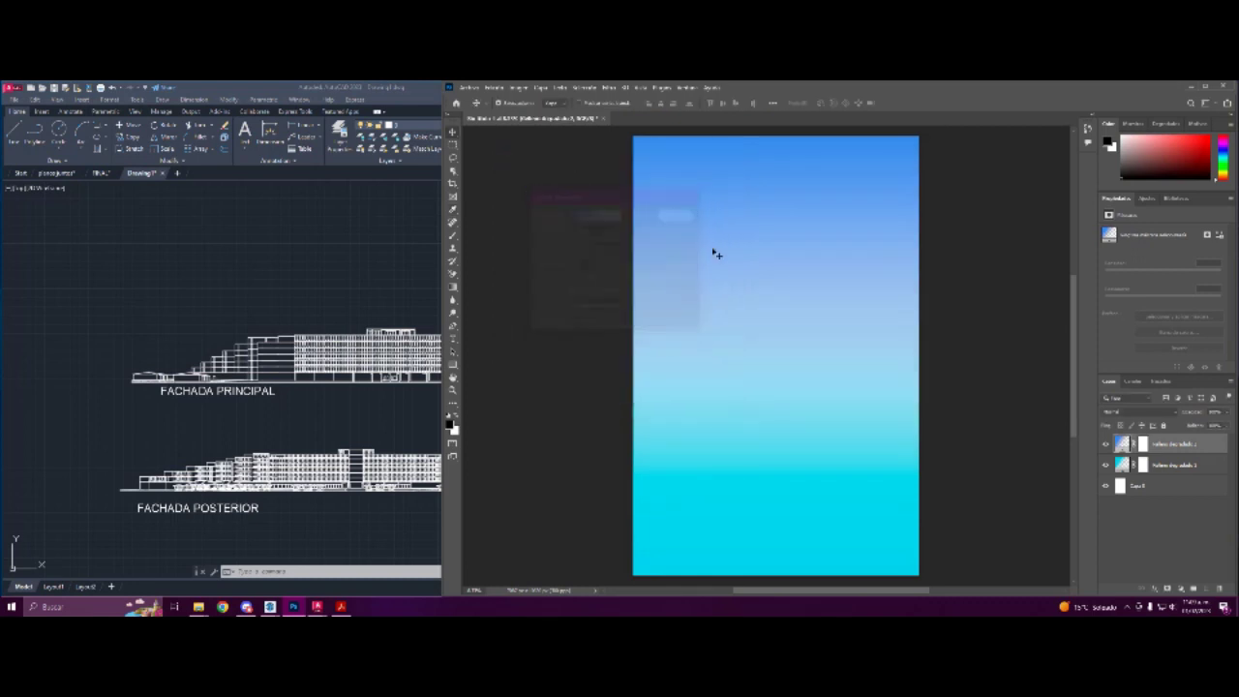
left_click(561, 349)
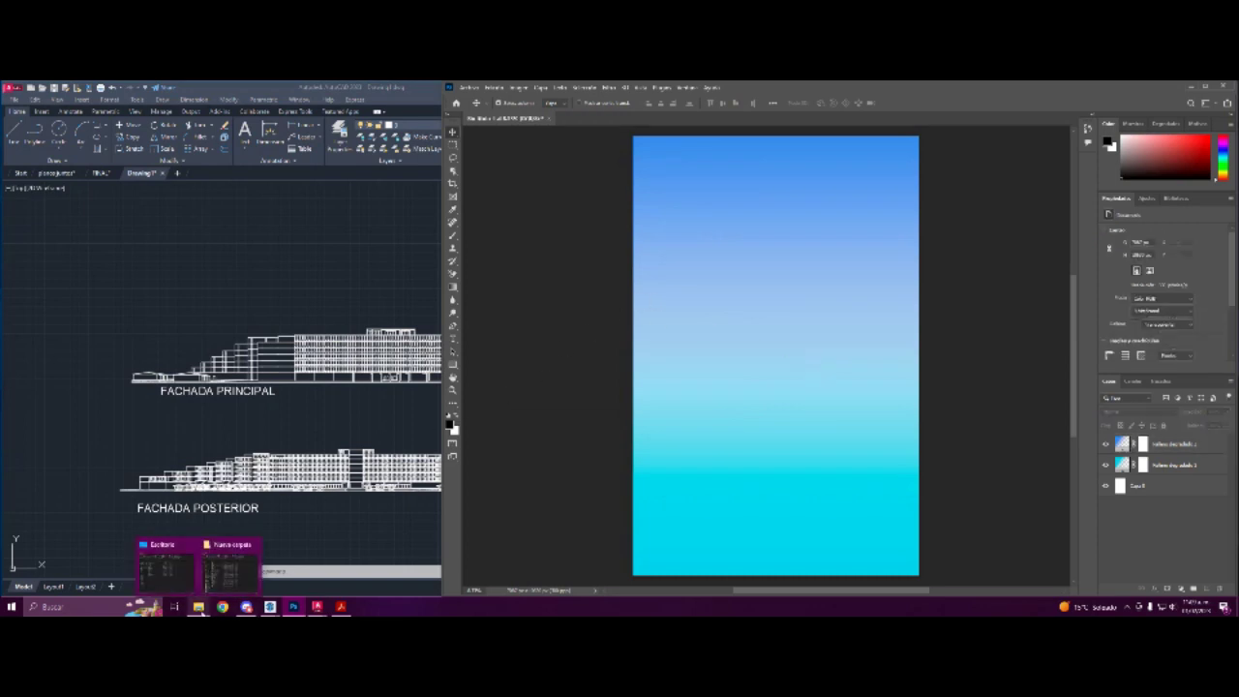
mouse_move(198, 607)
mouse_move(228, 566)
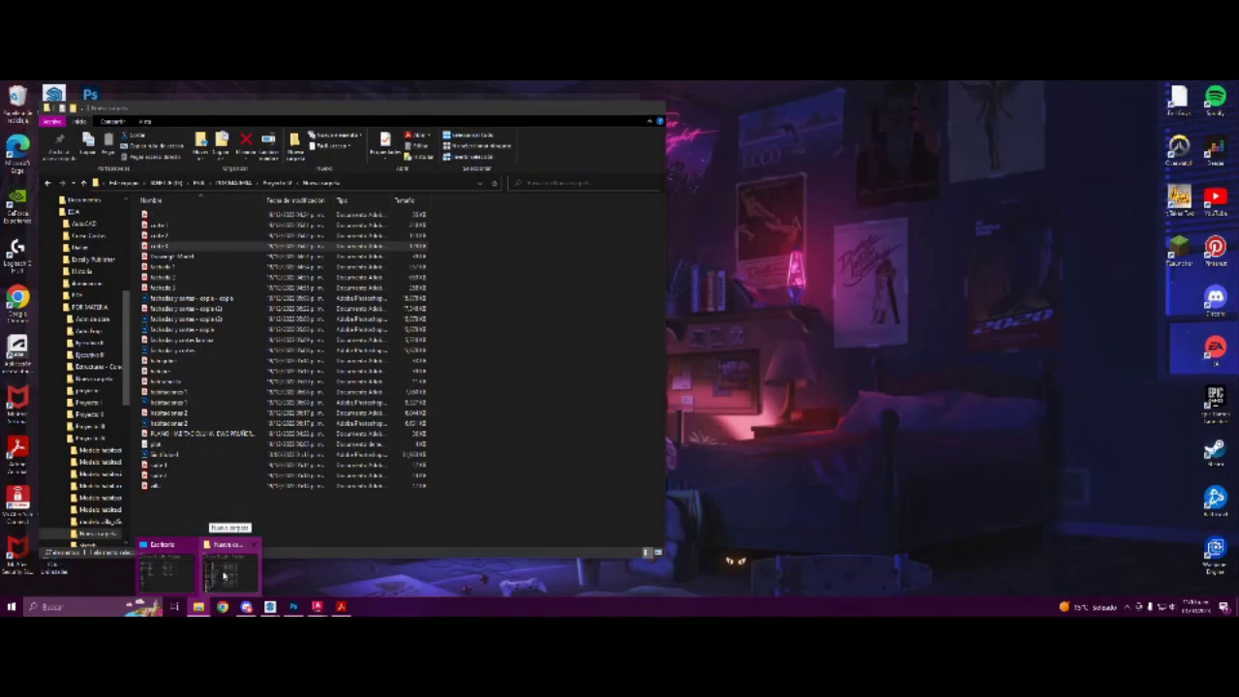
Open the project drawings folder and drag corte 1 onto the poster
left_click(222, 576)
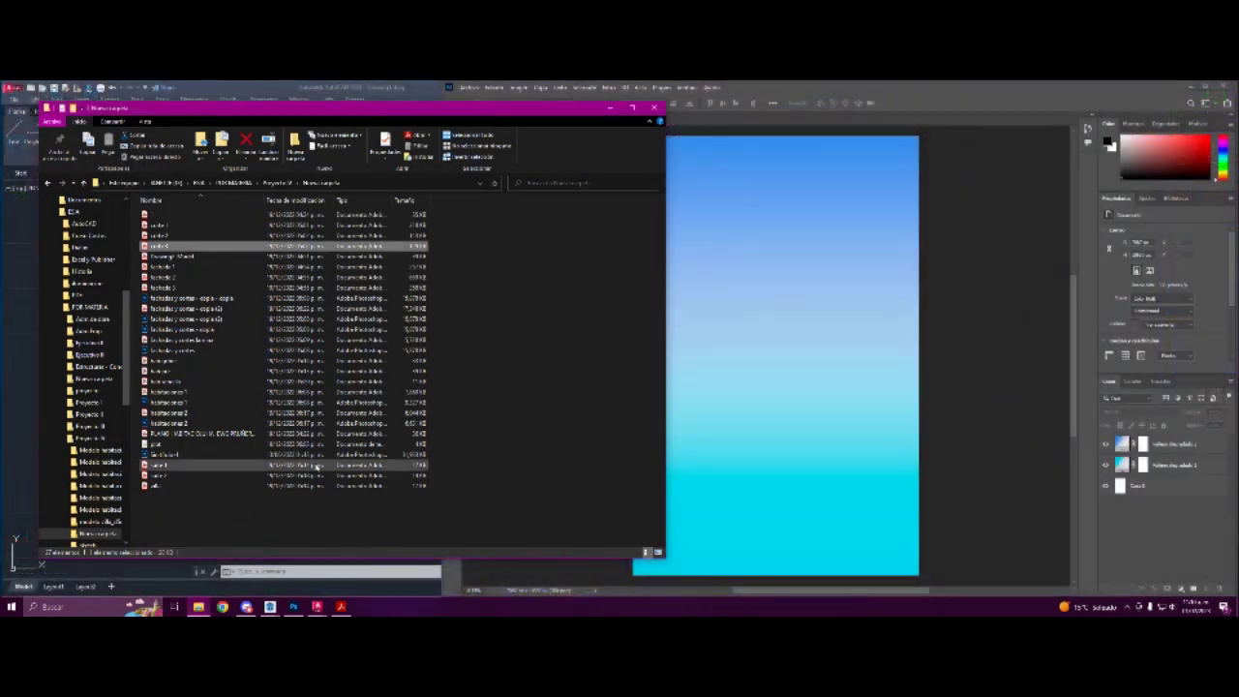
left_click(199, 229)
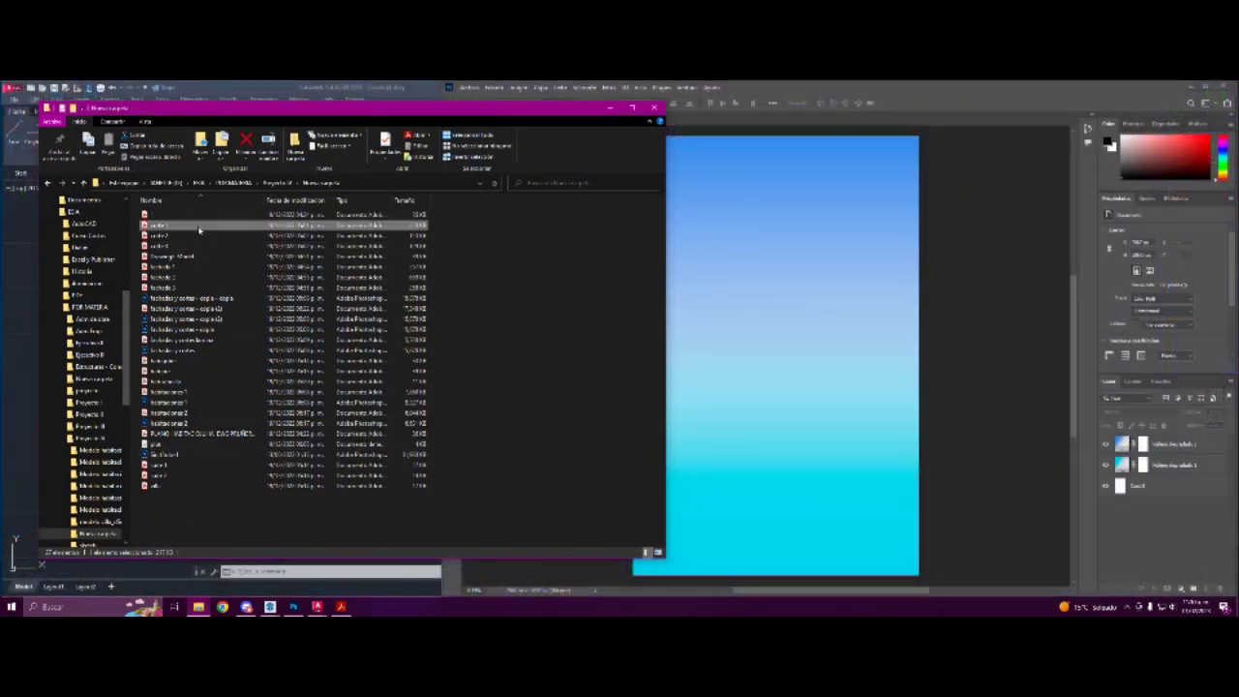
mouse_move(200, 228)
left_mouse_down()
mouse_move(907, 259)
mouse_move(895, 260)
left_mouse_up()
Place corte 1 as a smart object, stretched nearly full width near the poster top
left_click(702, 371)
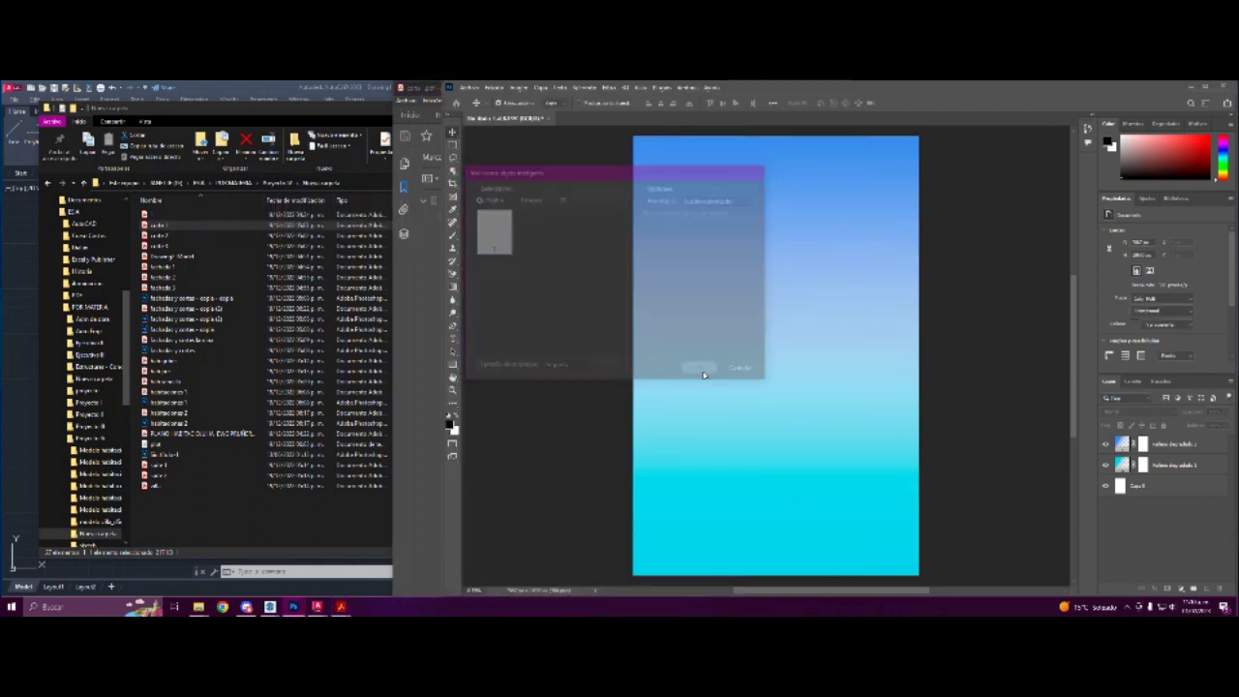
left_click_drag(714, 344, 650, 335)
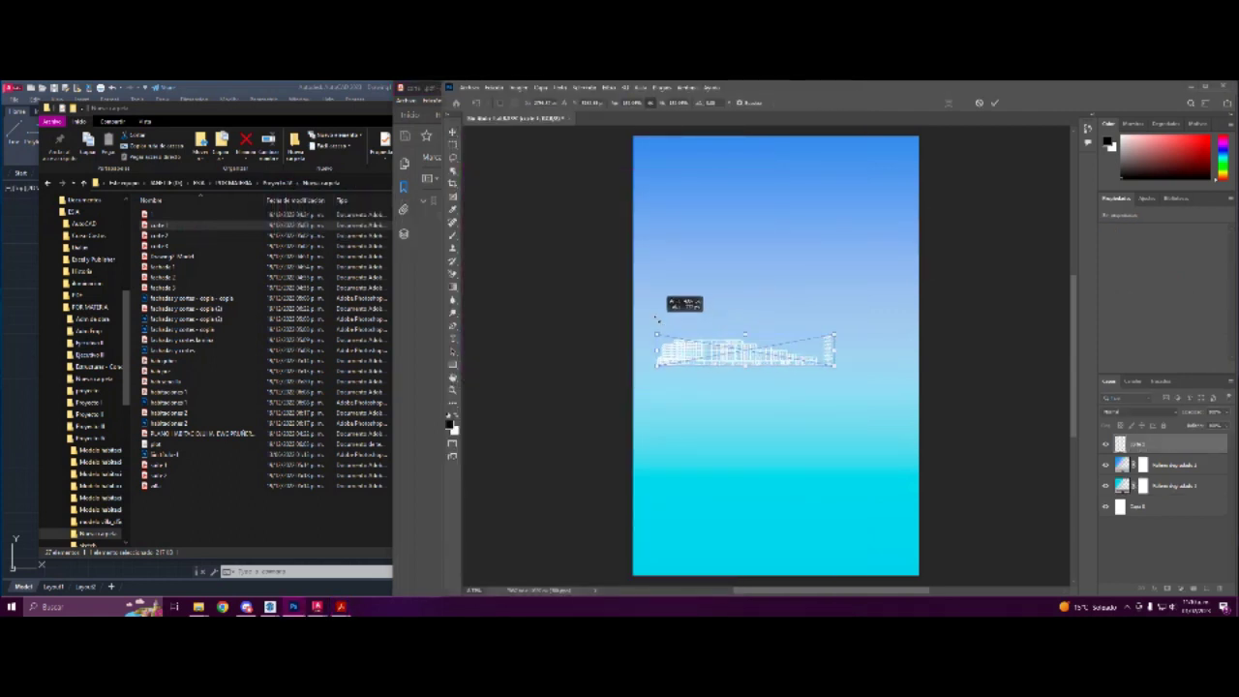
left_click_drag(834, 365, 900, 396)
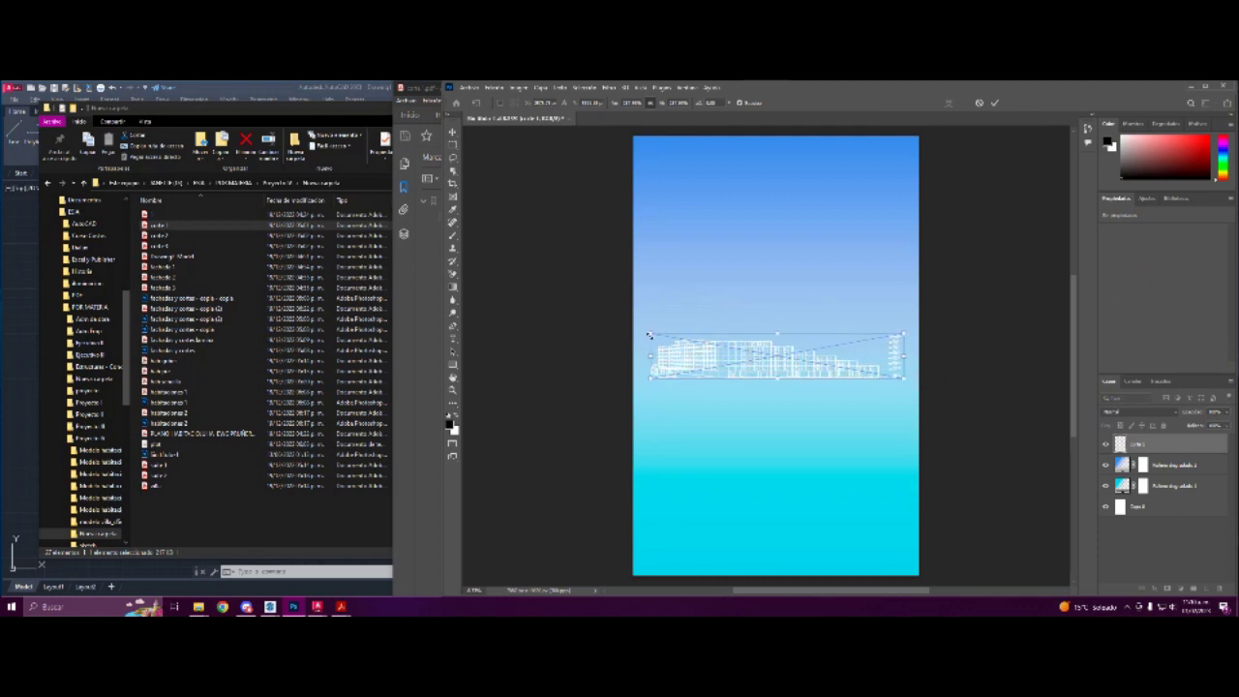
left_click_drag(648, 335, 642, 332)
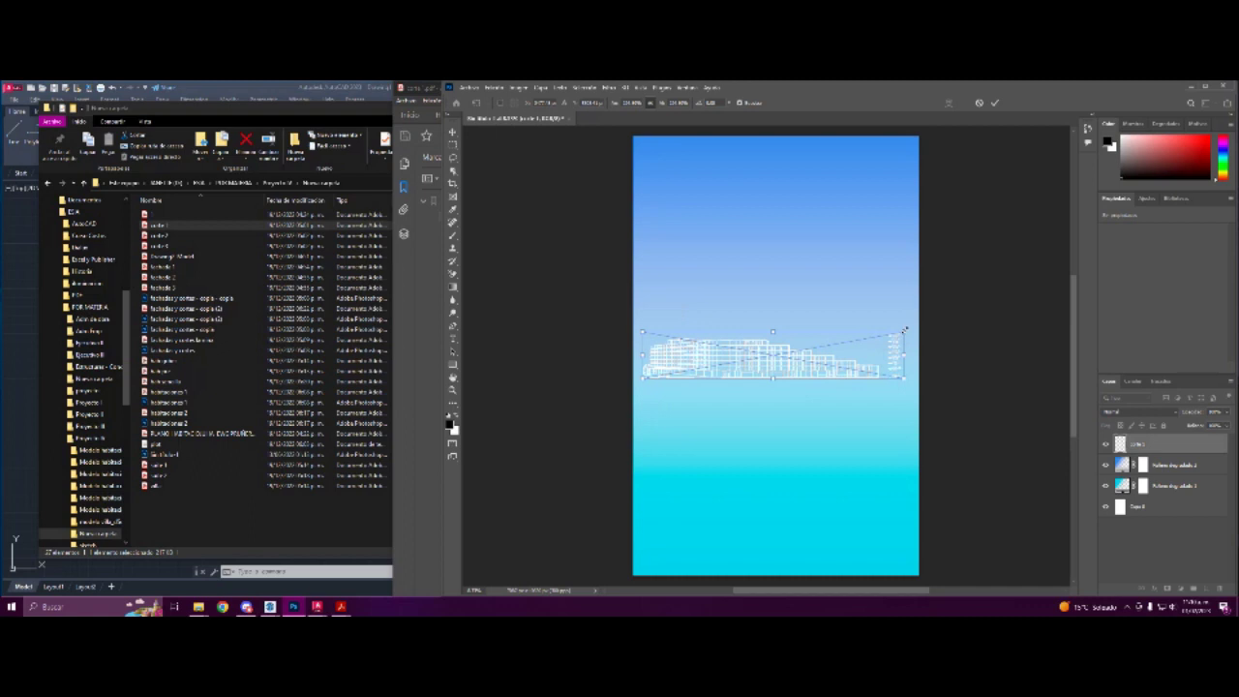
left_click_drag(905, 331, 919, 319)
mouse_move(785, 359)
left_mouse_down()
mouse_move(787, 215)
mouse_move(775, 216)
left_mouse_up()
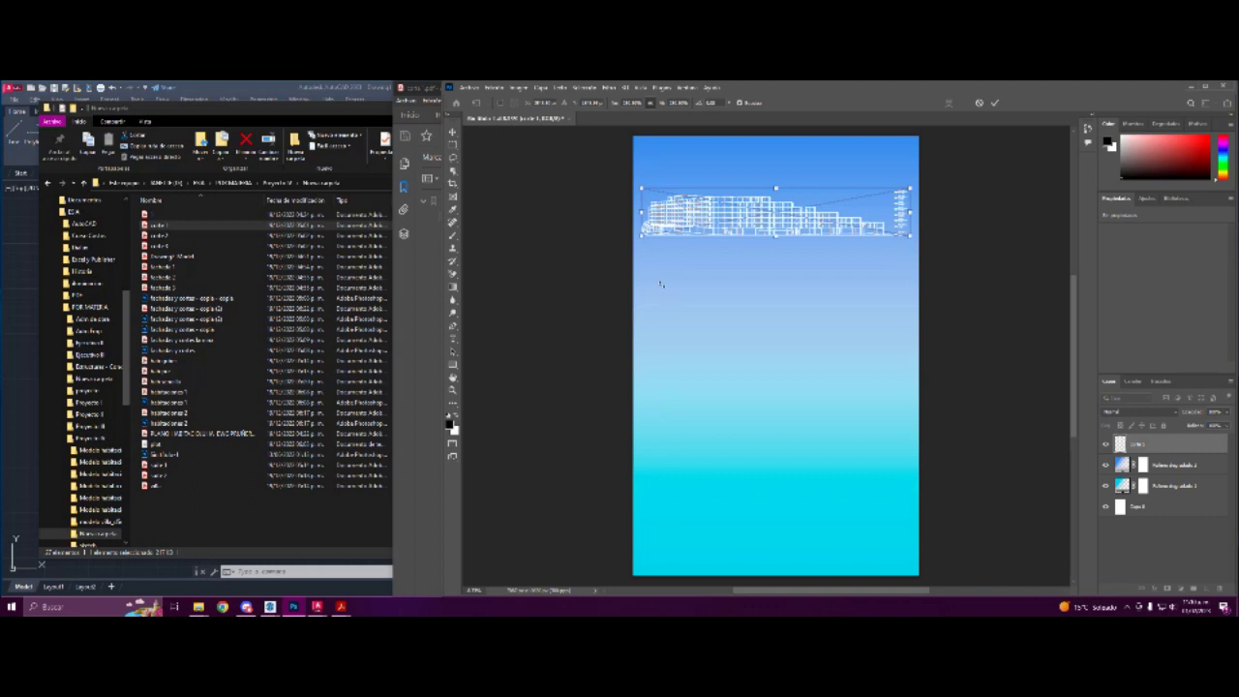
key("Return")
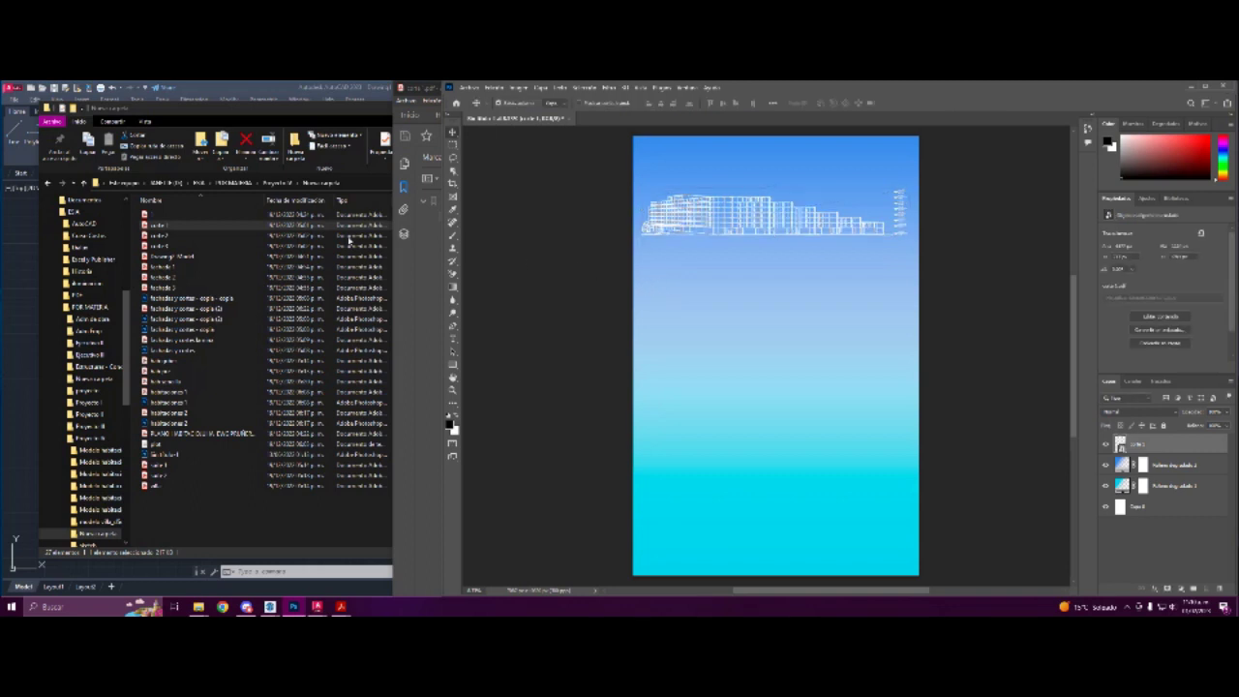
Place corte 2, stretched wider and positioned just below the first drawing
left_click_drag(220, 236, 763, 321)
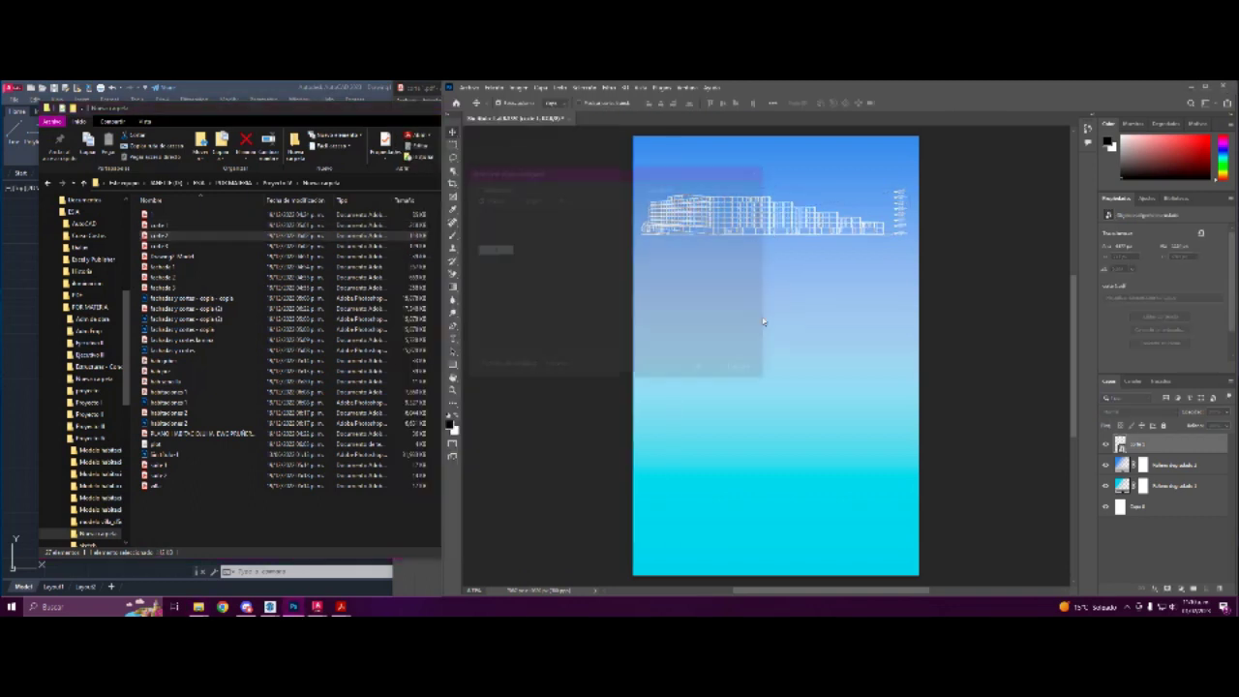
left_click(702, 372)
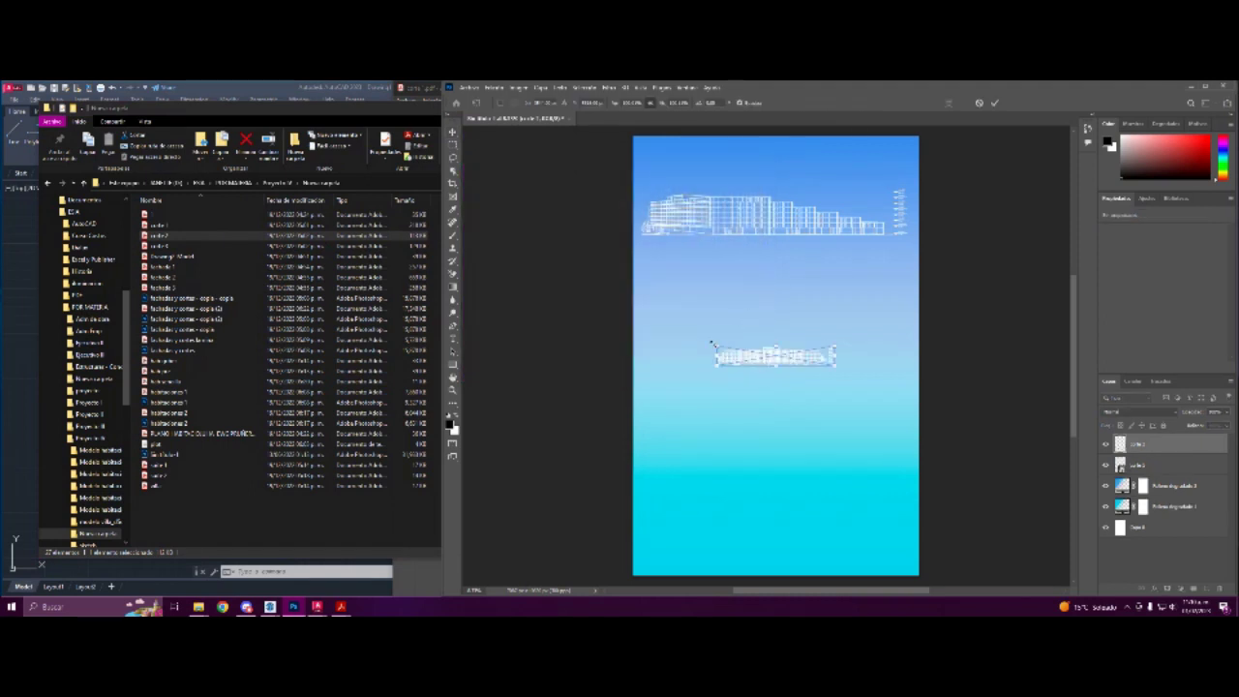
left_click_drag(713, 344, 643, 334)
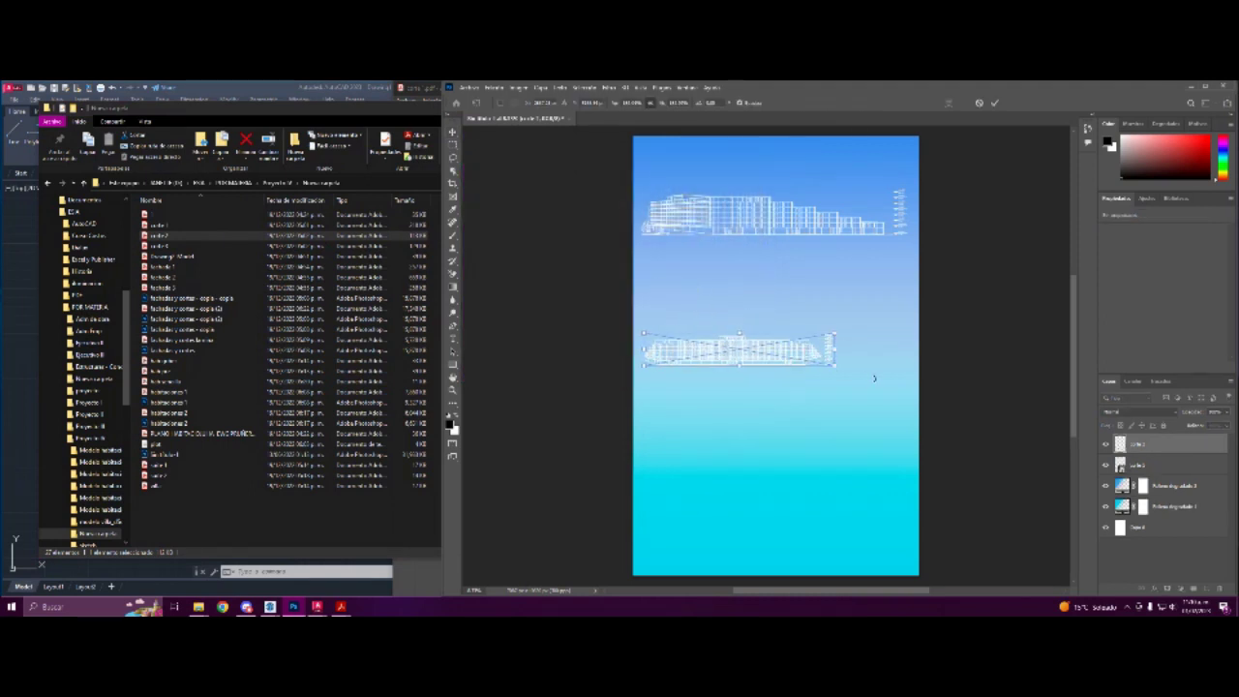
left_click_drag(838, 365, 910, 376)
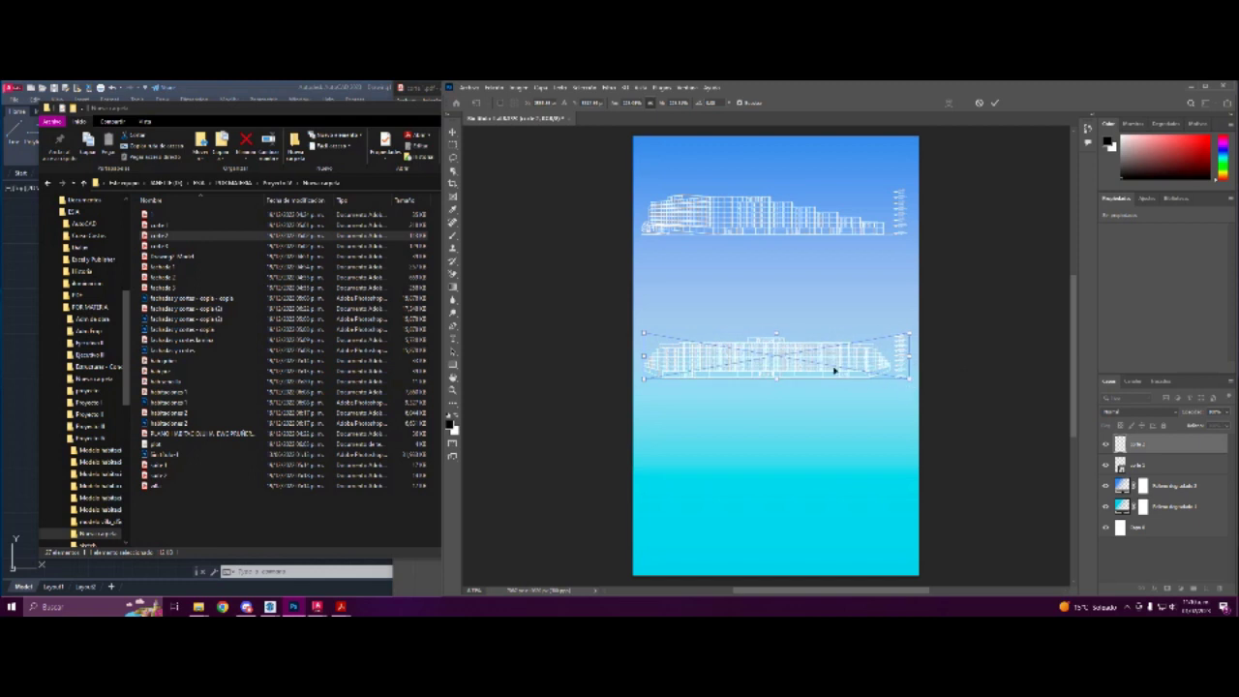
left_click_drag(771, 348, 733, 303)
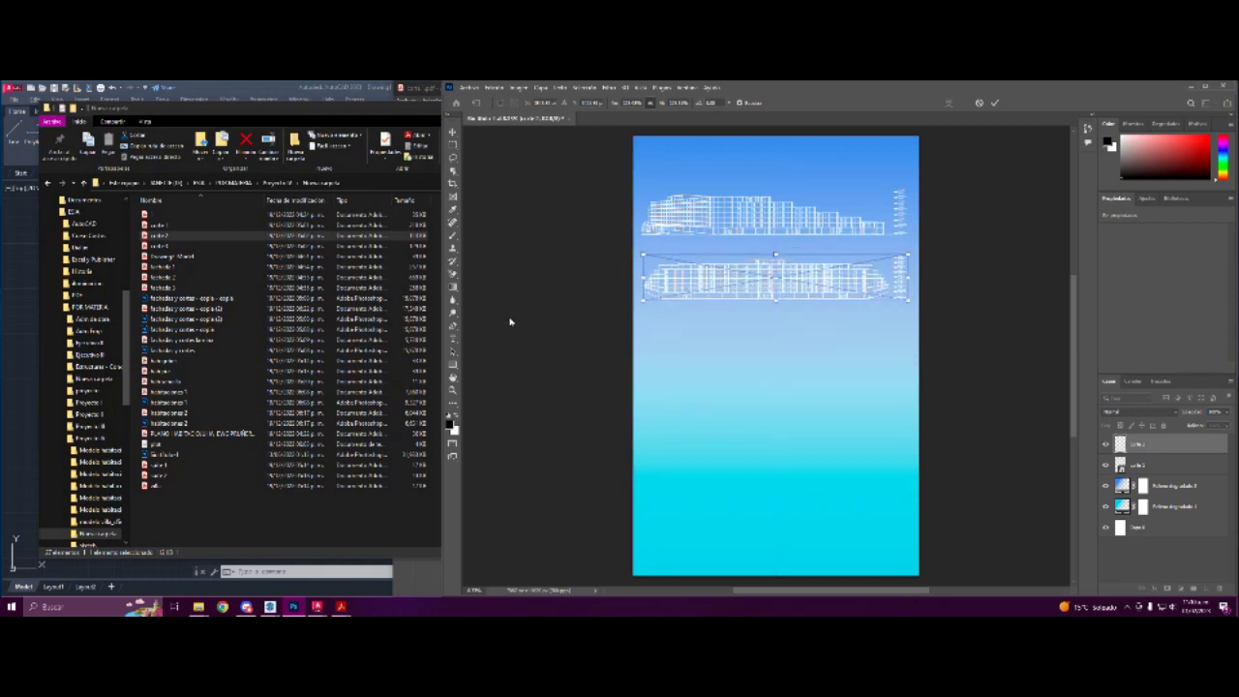
key("Return")
Place the small section drawing, scaled down and shifted right beneath the elevations
left_click_drag(160, 245, 694, 381)
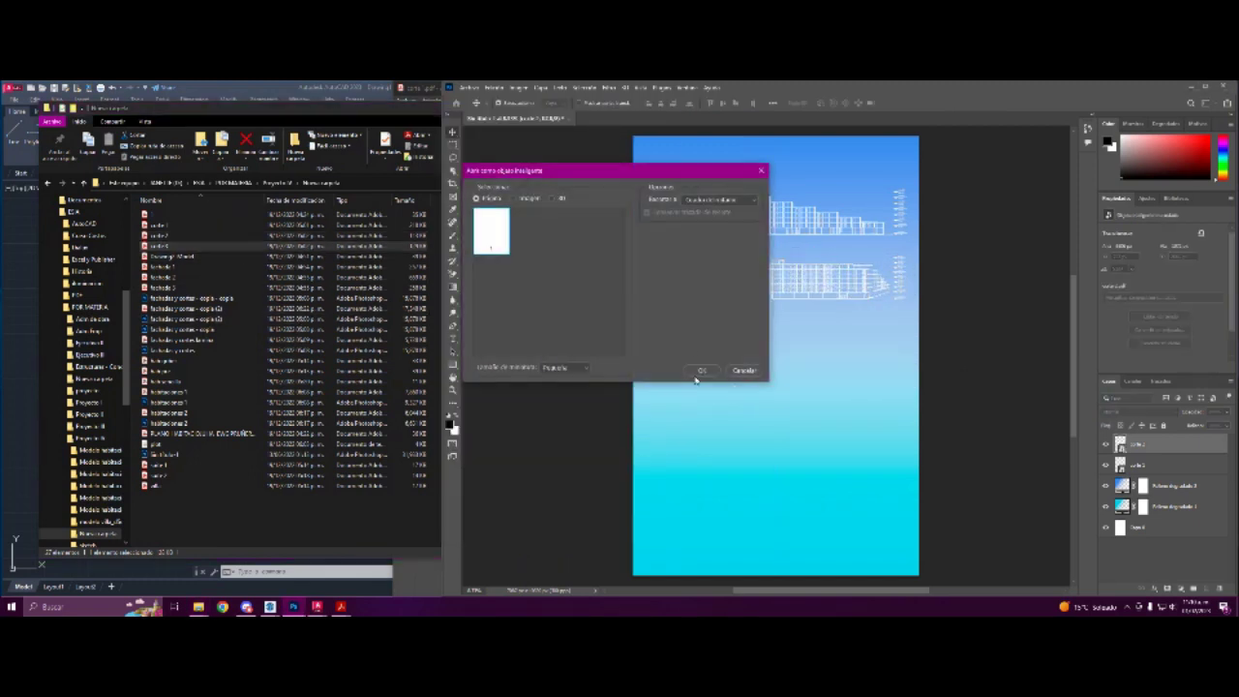
left_click(699, 372)
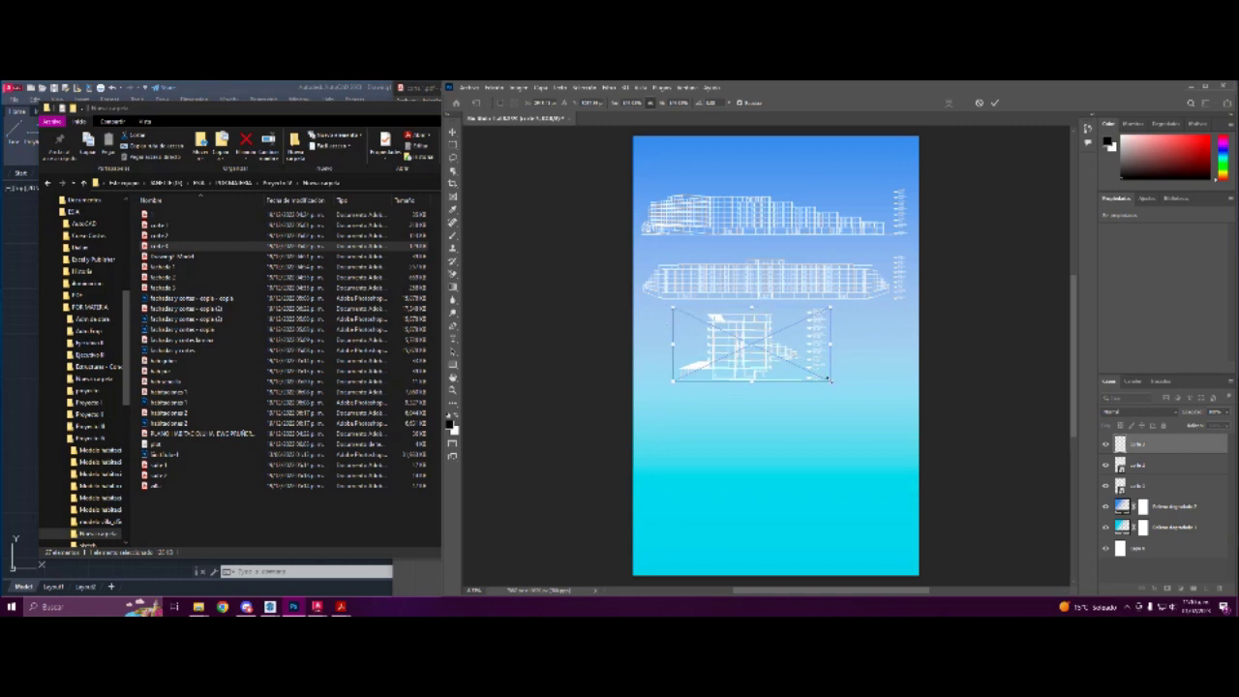
left_click_drag(829, 379, 819, 371)
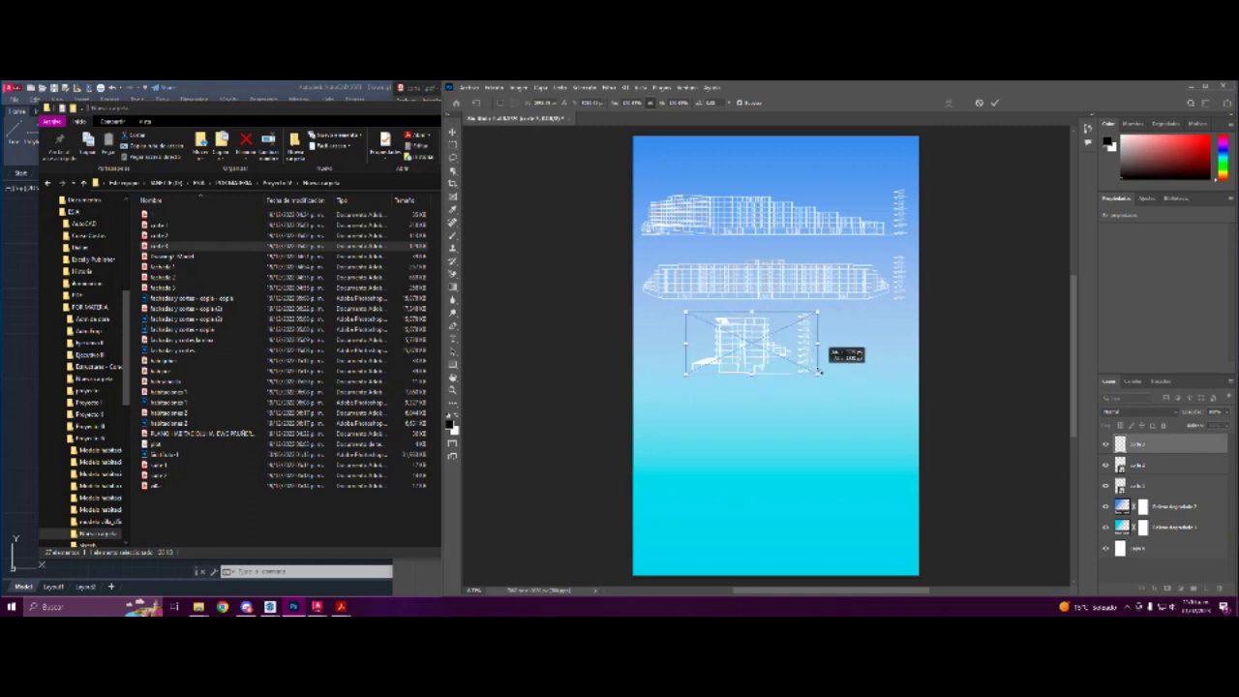
left_click_drag(760, 339, 780, 339)
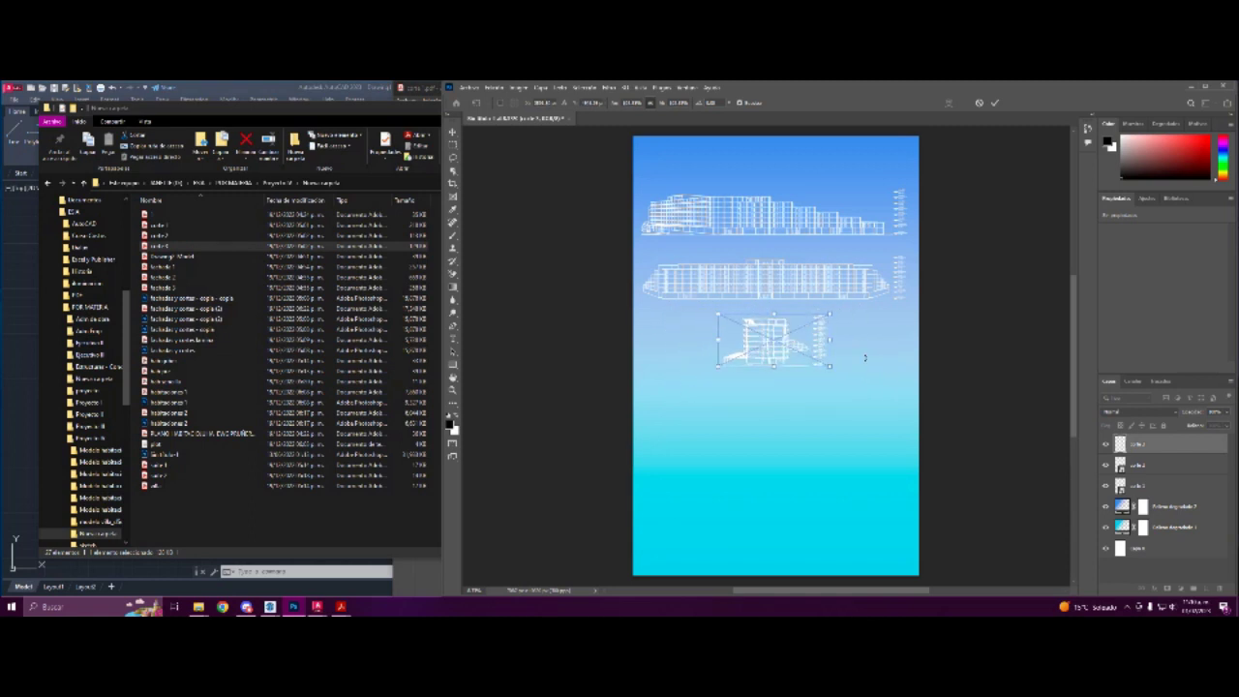
key("Return")
left_click_drag(160, 266, 761, 446)
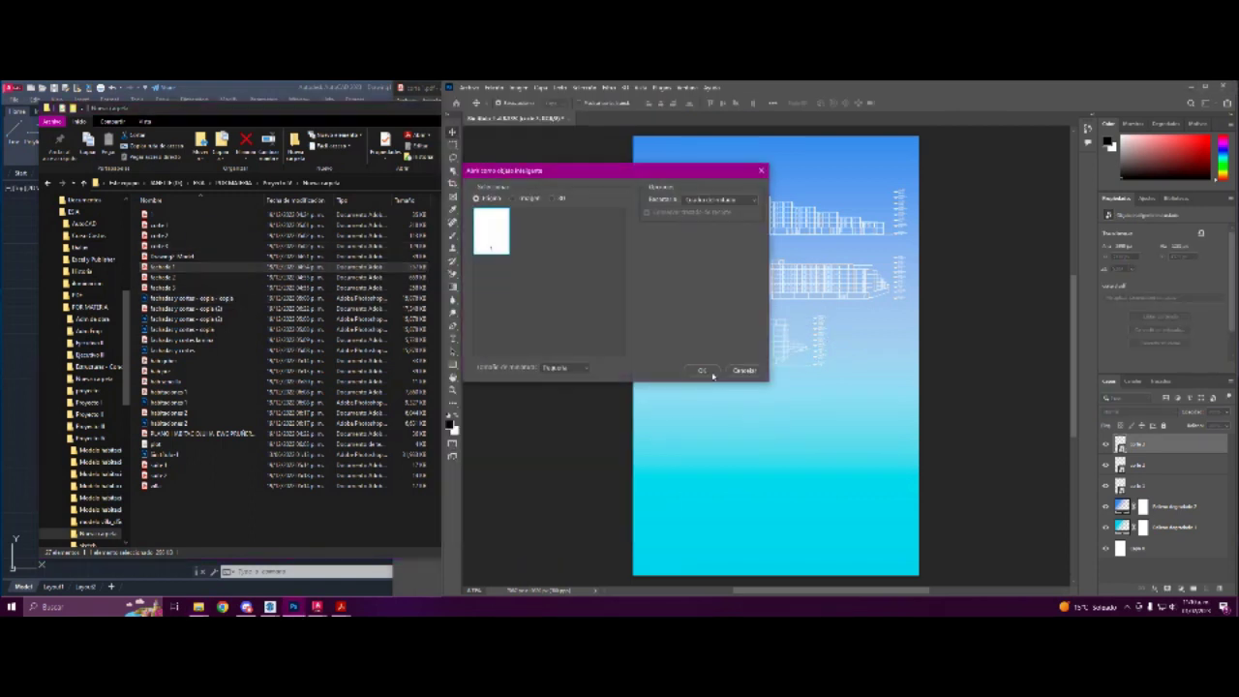
Place the fachada 1 elevation directly beneath the section drawing
left_click(704, 370)
mouse_move(777, 358)
left_mouse_down()
mouse_move(703, 434)
mouse_move(907, 374)
left_mouse_up()
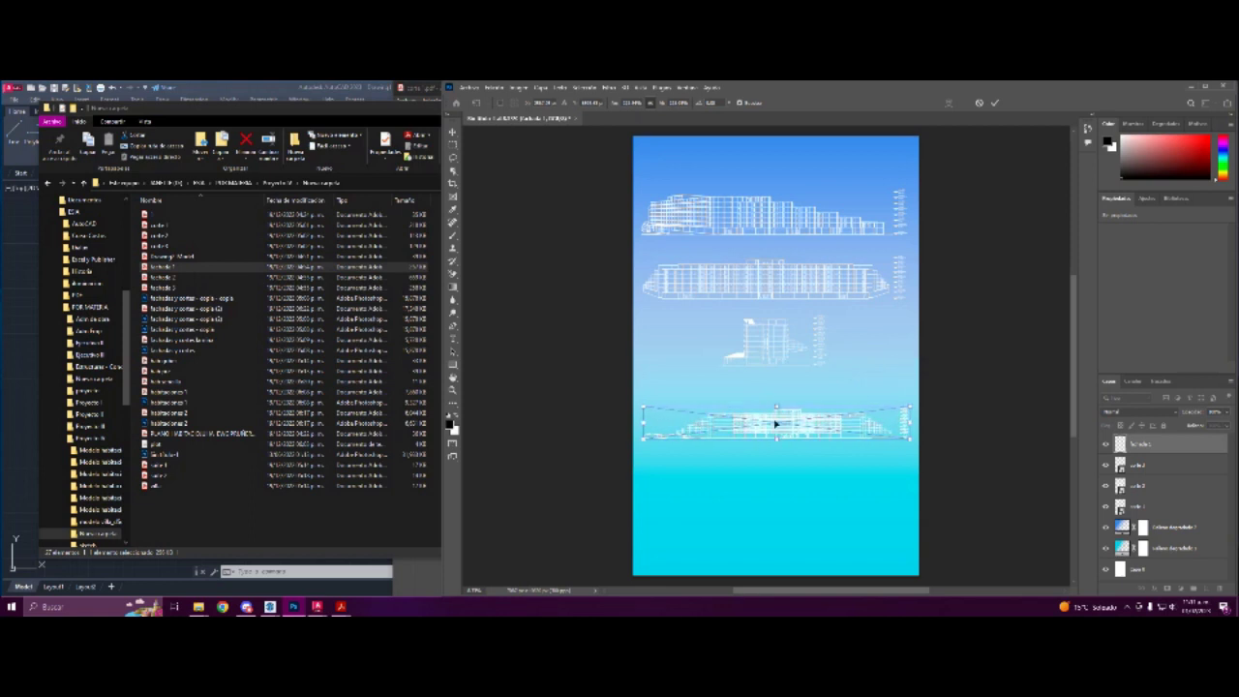
left_click_drag(776, 424, 776, 407)
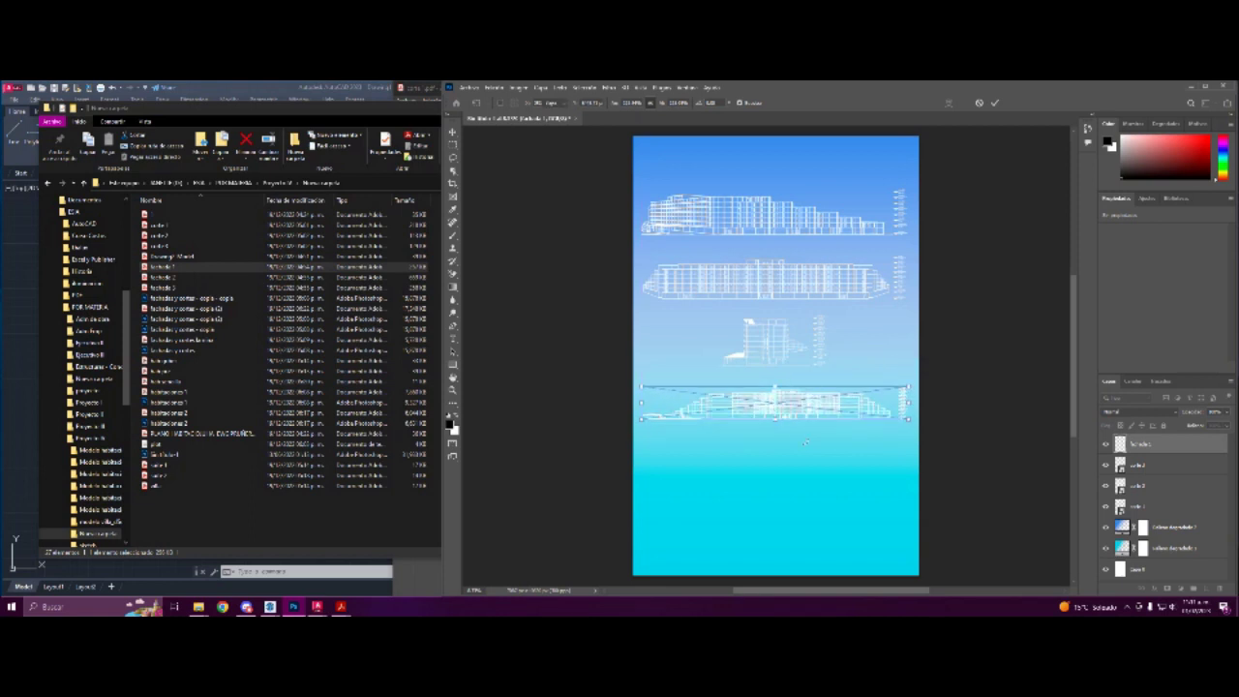
key("Return")
Place fachada 2, stretched to poster width and moved below the other elevations
left_click(231, 279)
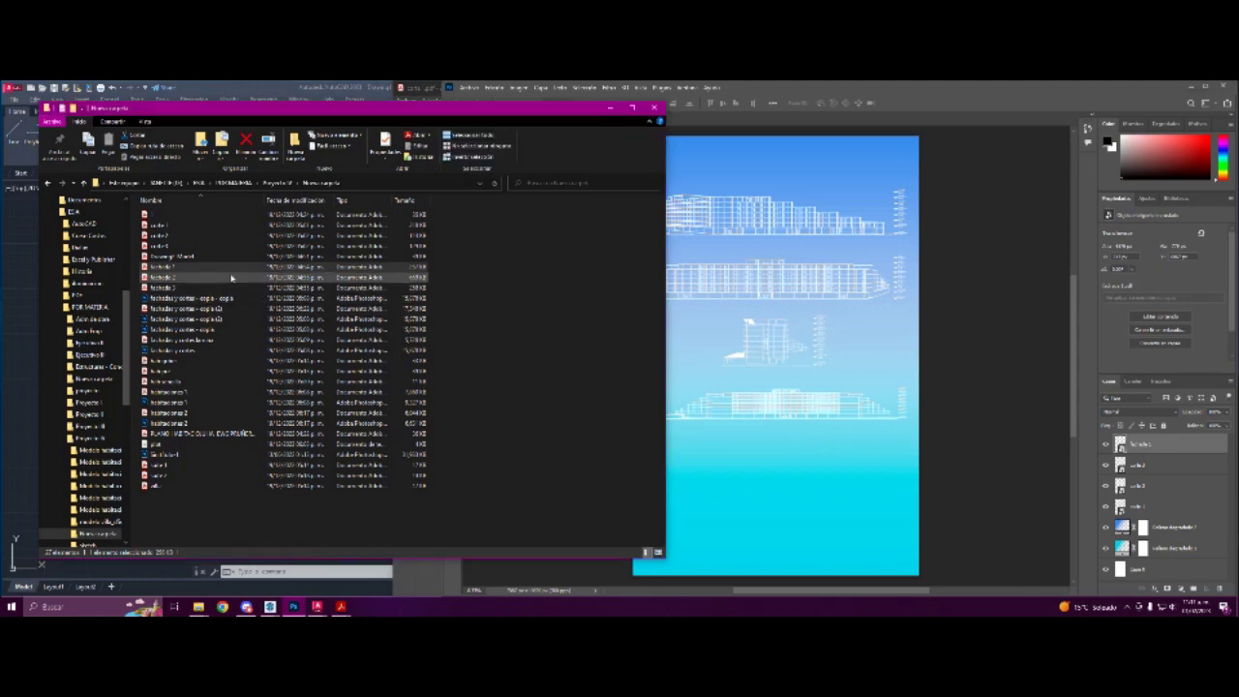
left_click_drag(231, 278, 797, 495)
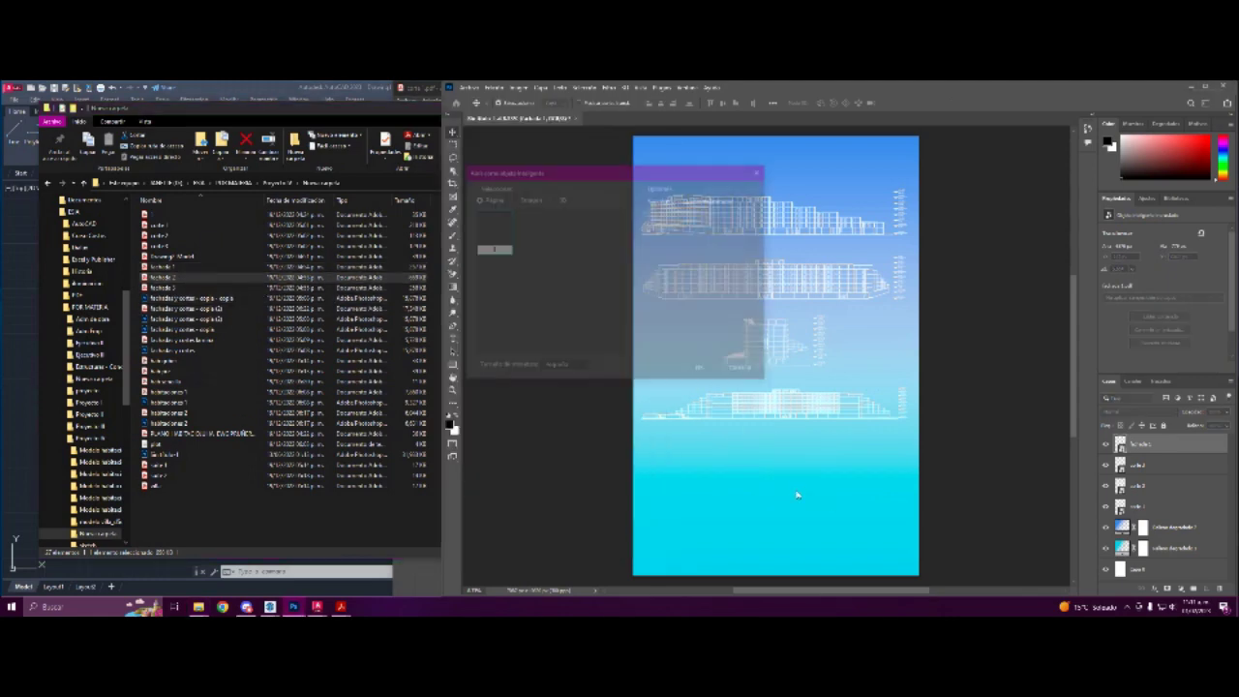
left_click(702, 371)
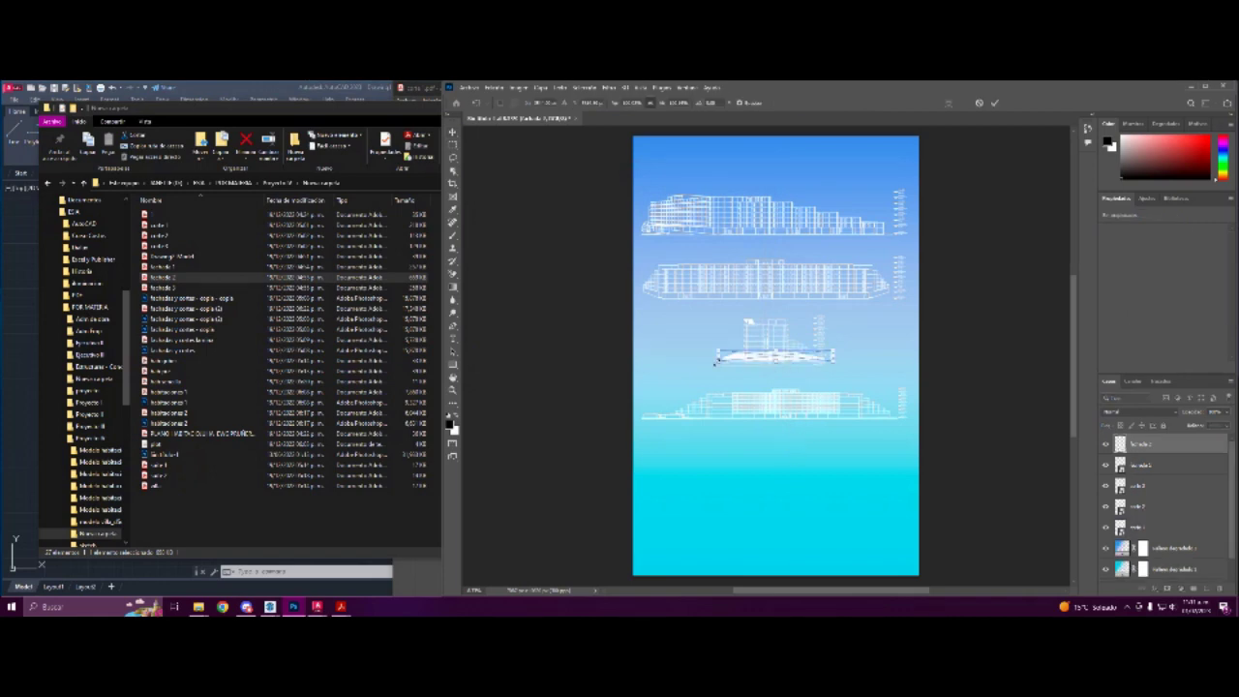
mouse_move(716, 361)
left_mouse_down()
mouse_move(636, 428)
mouse_move(666, 416)
left_mouse_up()
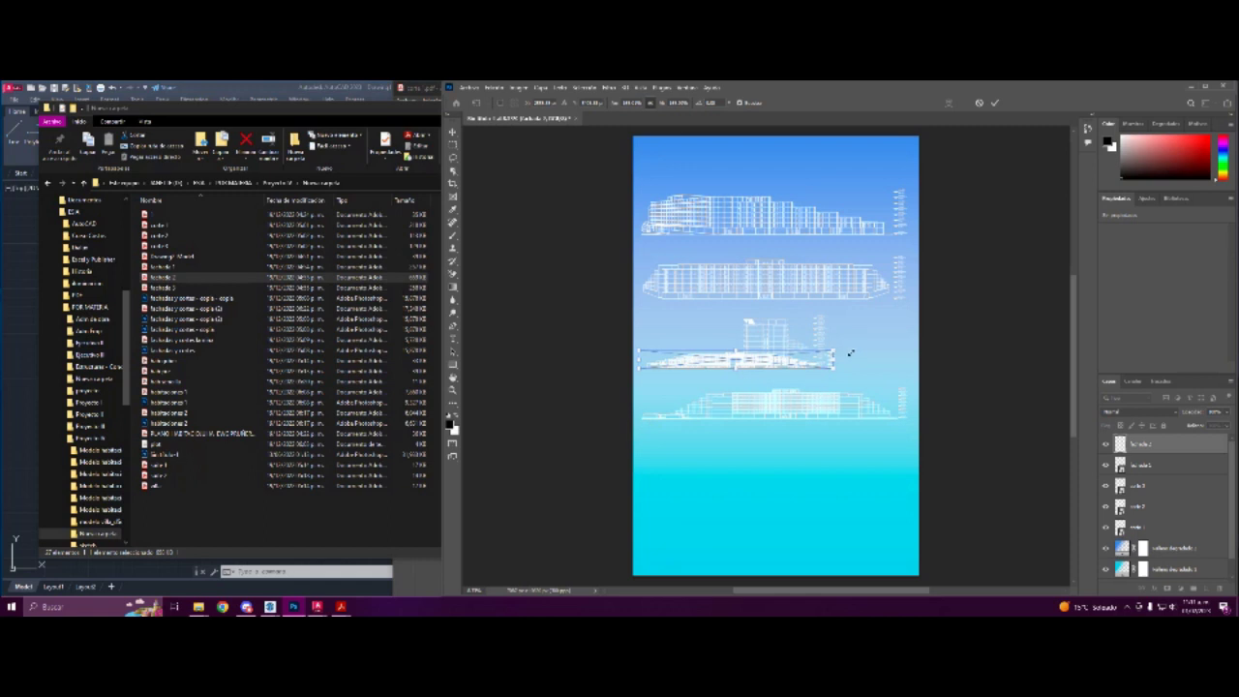
left_click_drag(850, 353, 913, 339)
mouse_move(781, 354)
left_mouse_down()
mouse_move(774, 460)
mouse_move(792, 478)
left_mouse_up()
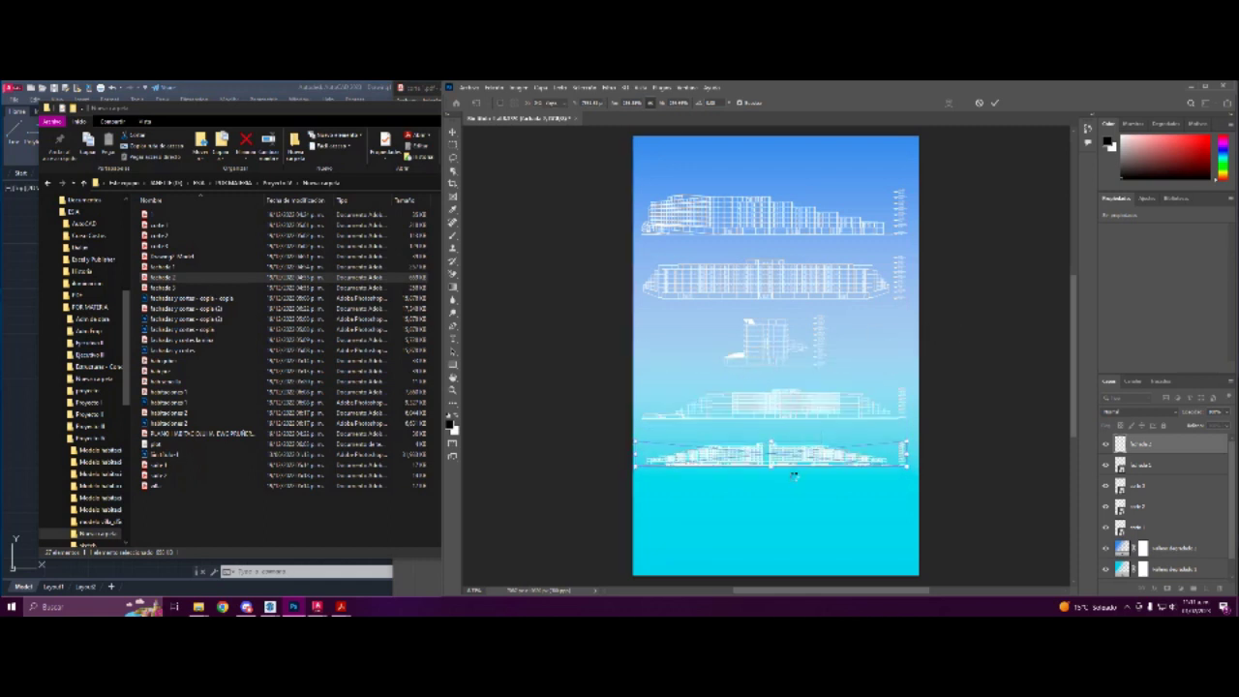
key("Return")
left_click_drag(164, 288, 788, 435)
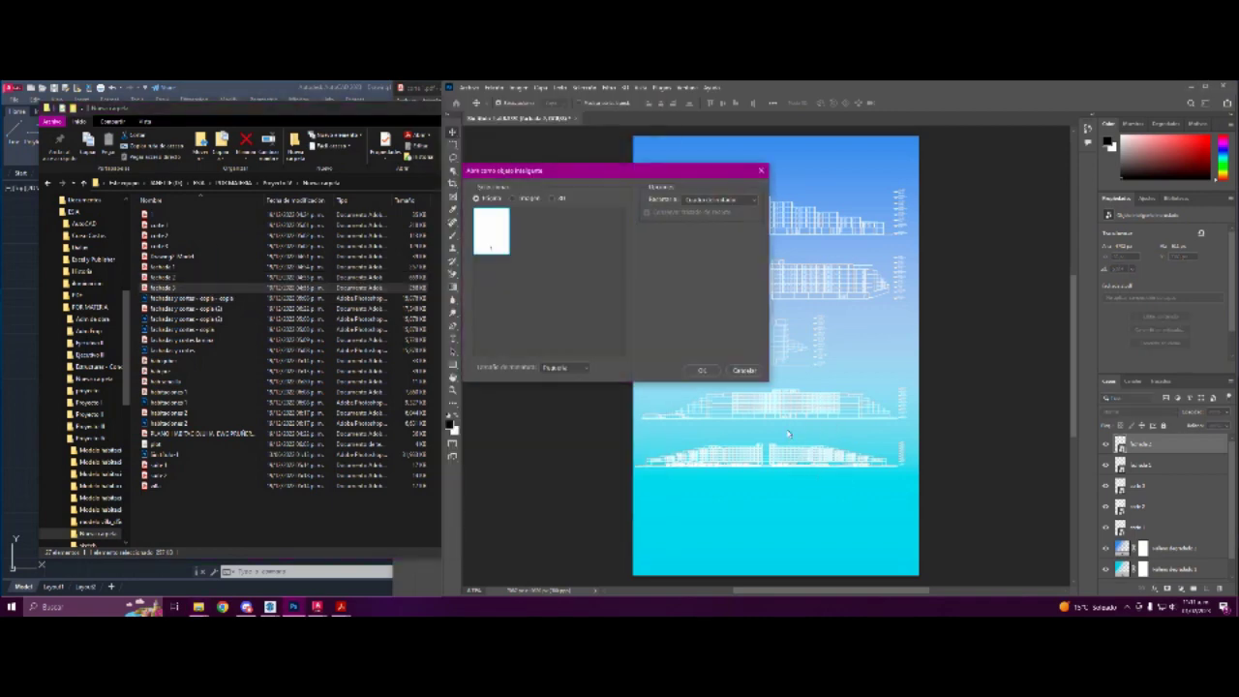
Place the sixth elevation, enlarged and positioned at the bottom of the poster
left_click(702, 370)
left_click_drag(684, 387, 829, 480)
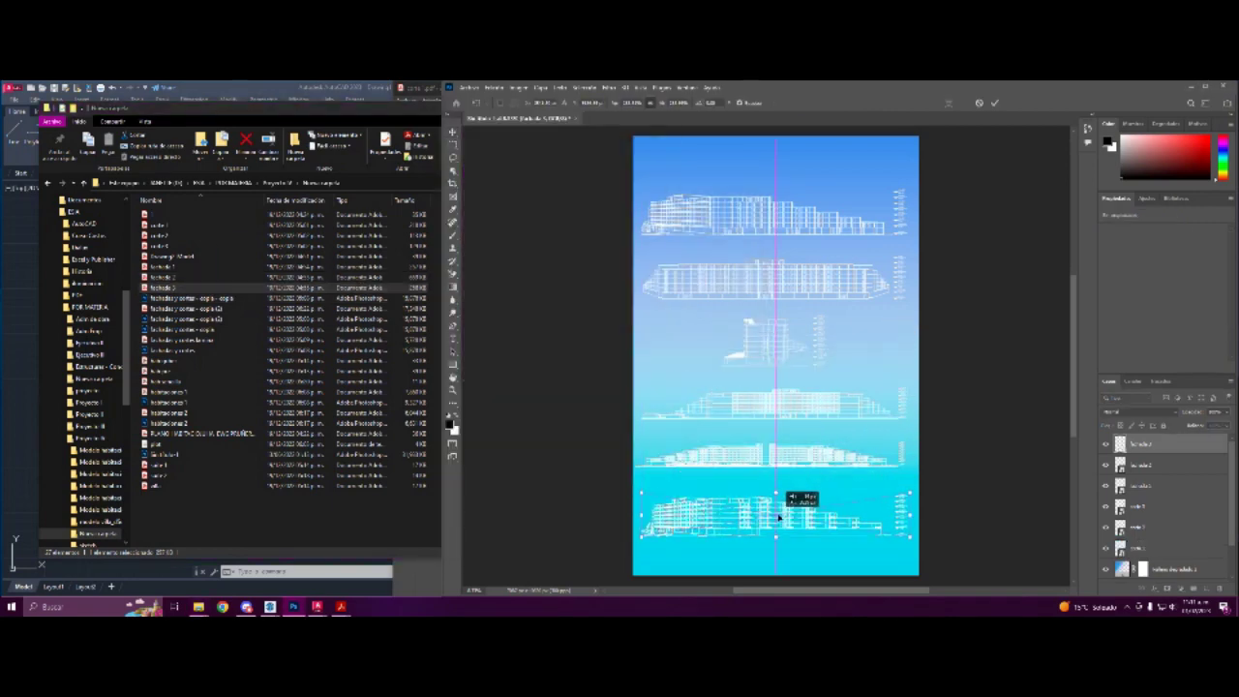
key("Return")
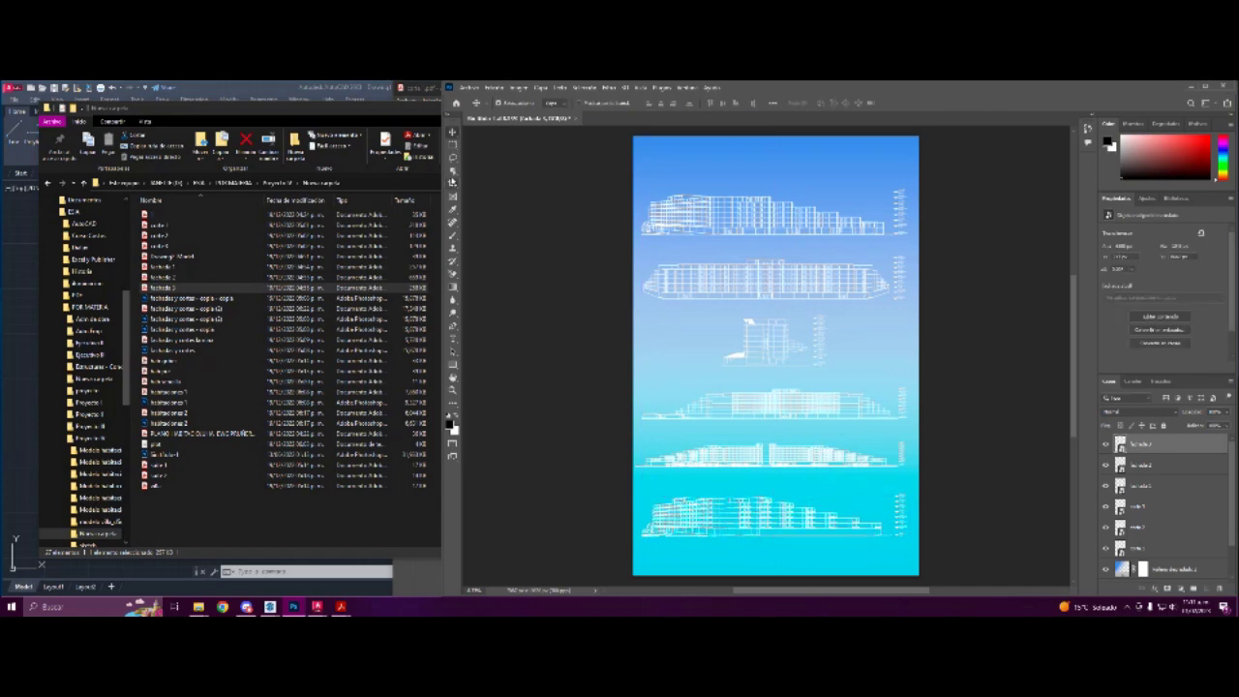
left_click(454, 339)
Start a text box near the poster top in a larger size and type HOTEL MANATI
left_click(692, 158)
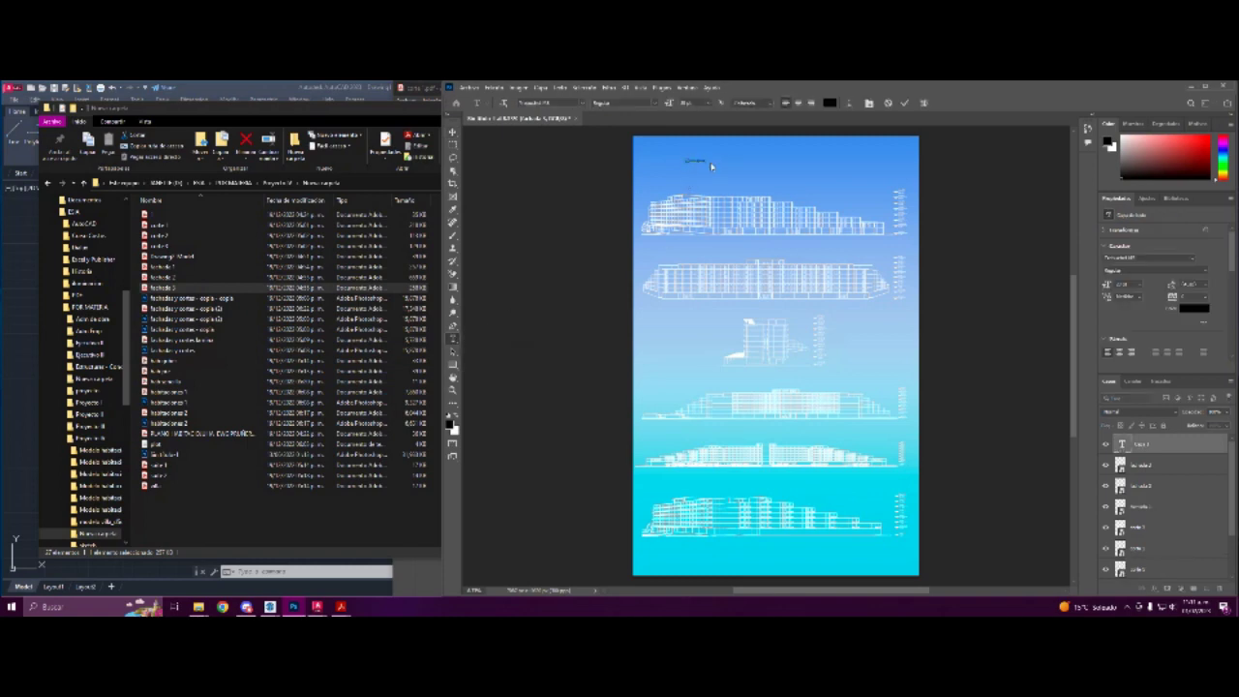
key("BackSpace")
left_click(706, 103)
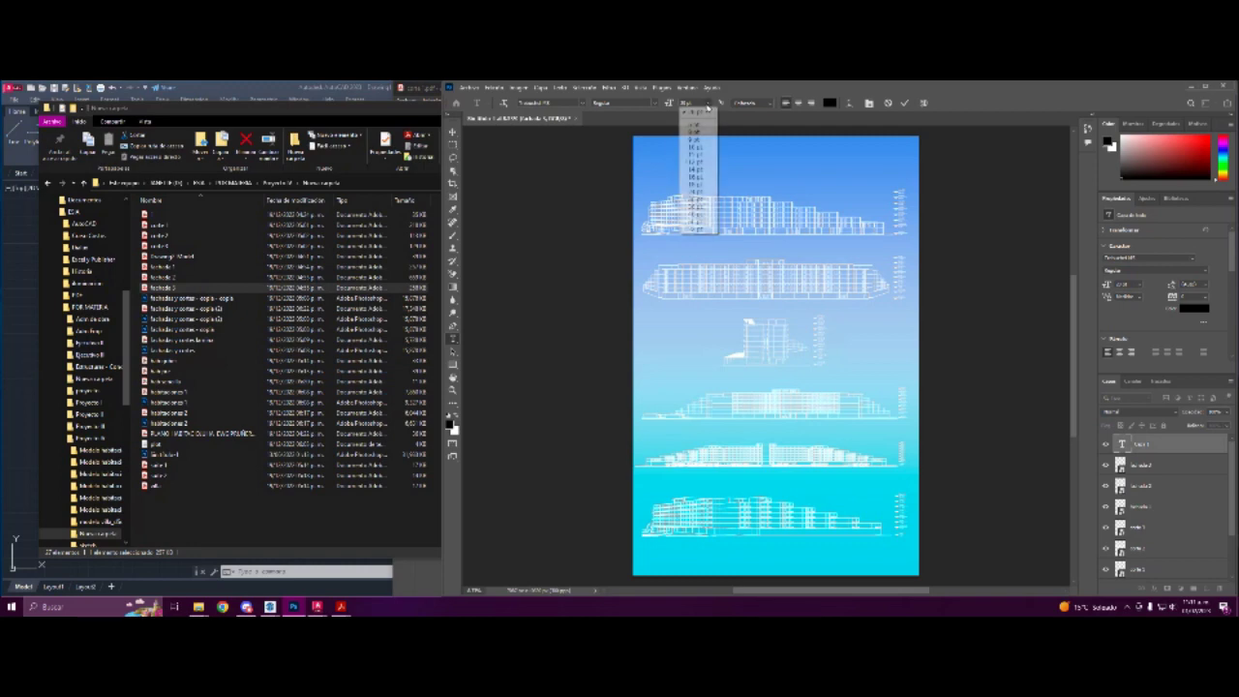
left_click(695, 193)
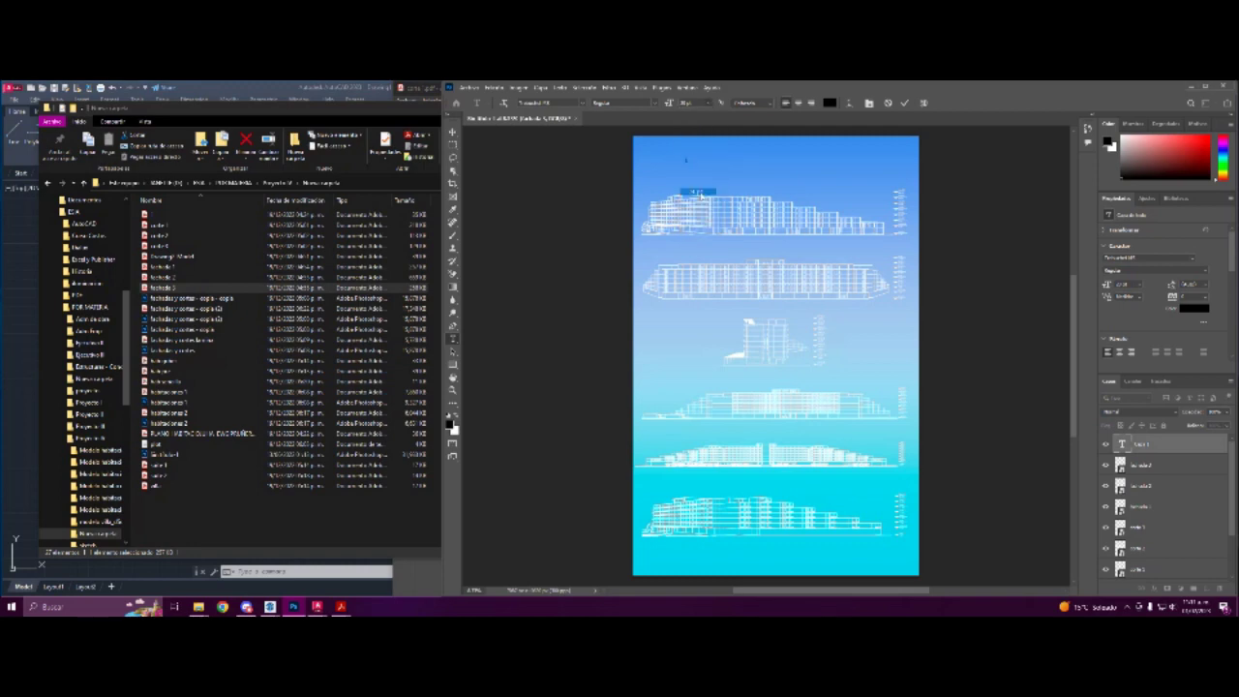
left_click(706, 103)
left_click(699, 229)
type("H")
type("OTEL MANATI")
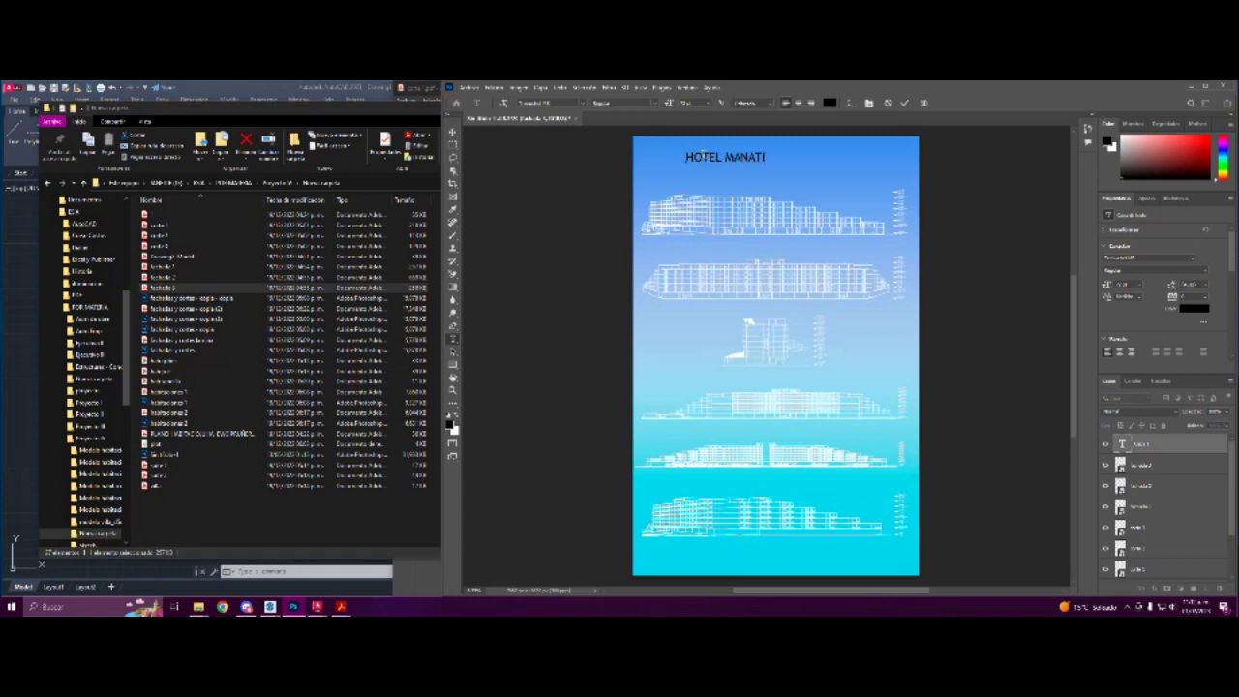
Select the title text and apply a new font from the font list
left_click_drag(766, 156, 685, 157)
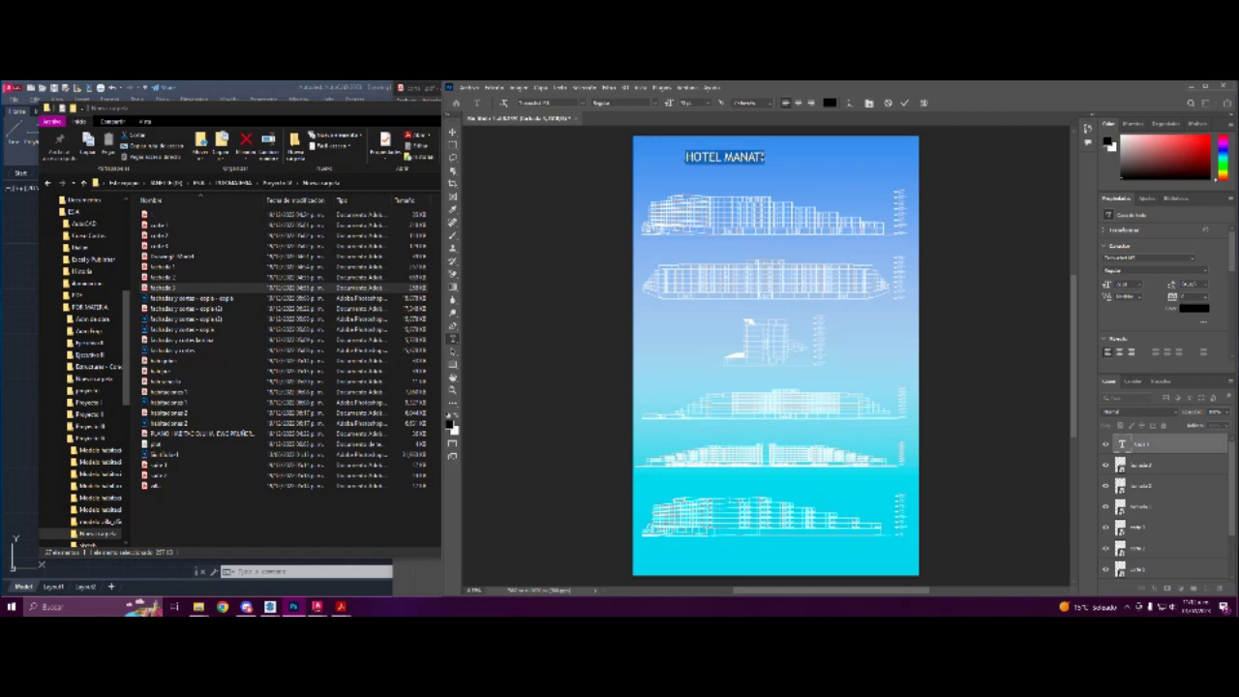
left_click(660, 107)
left_click(655, 108)
left_click(532, 103)
left_click(582, 106)
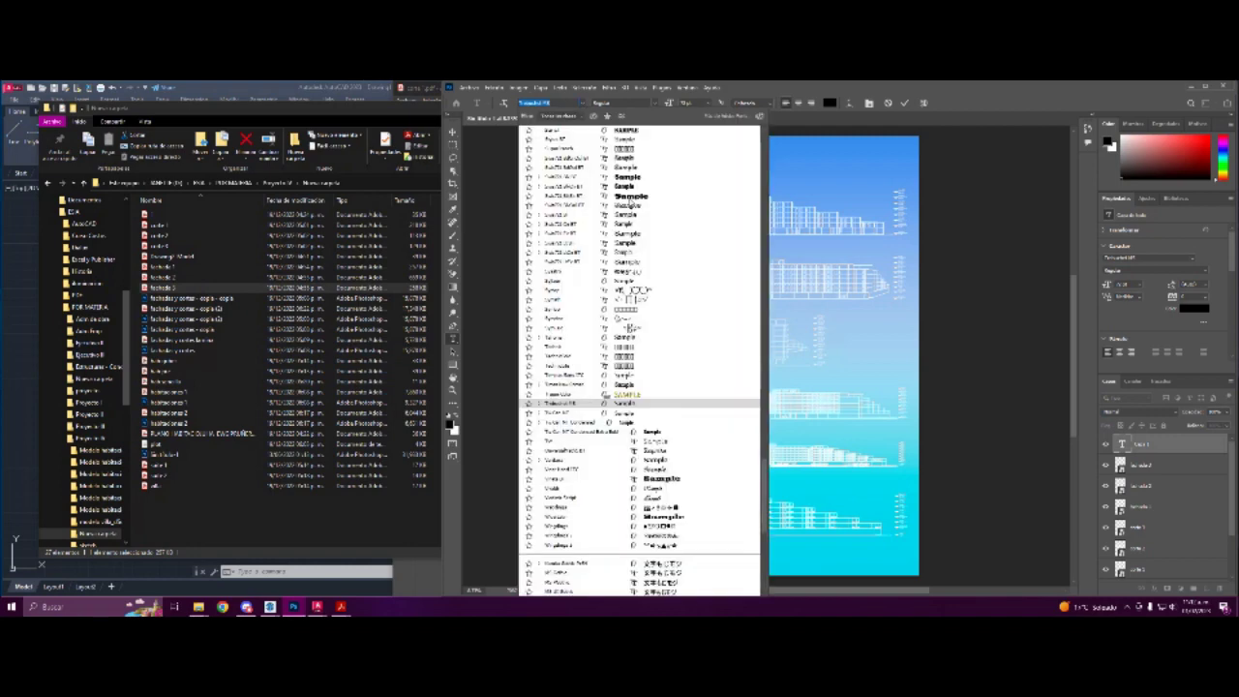
left_click(629, 203)
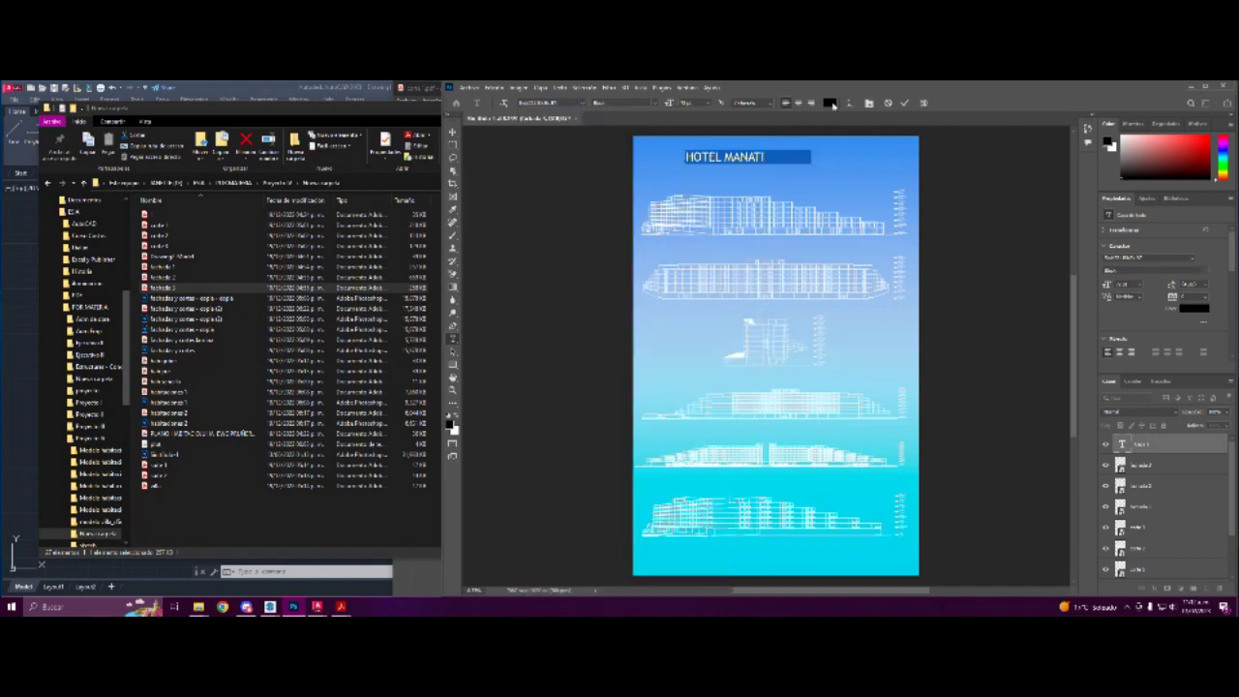
Commit the title text and cancel the stray placeholder text left by a first white-colour attempt
key("ctrl+Return")
left_click(660, 197)
left_click(829, 103)
left_click(487, 202)
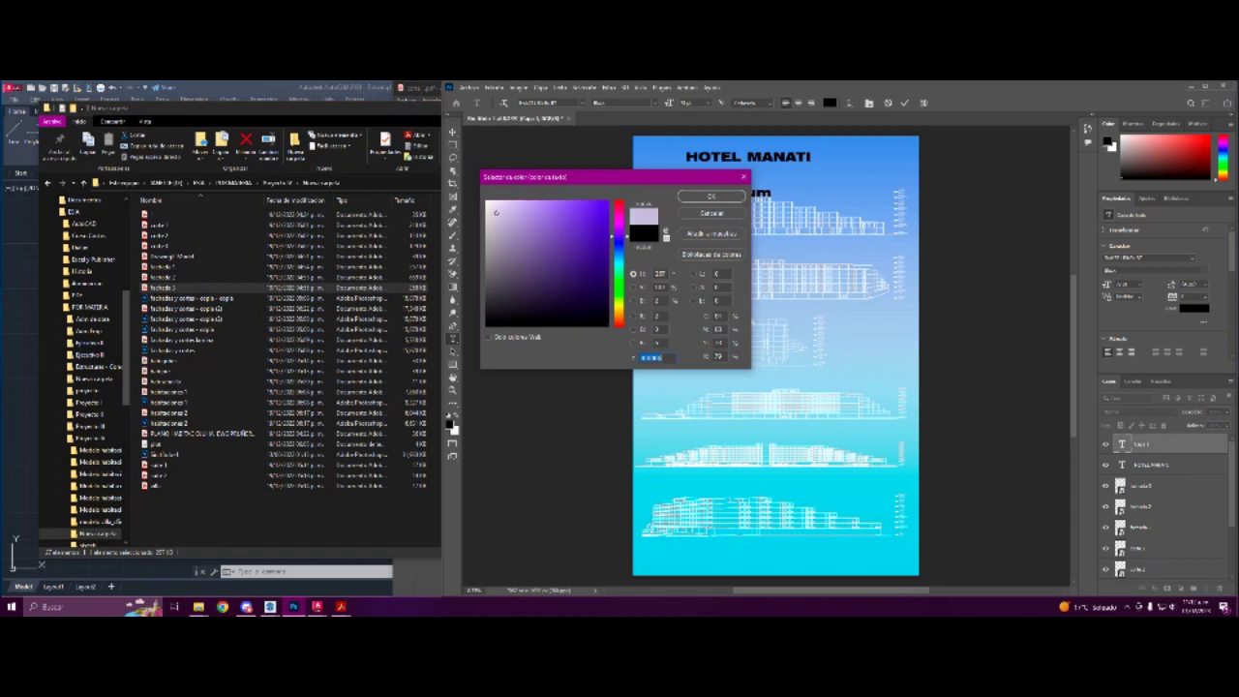
left_click(694, 193)
key("Escape")
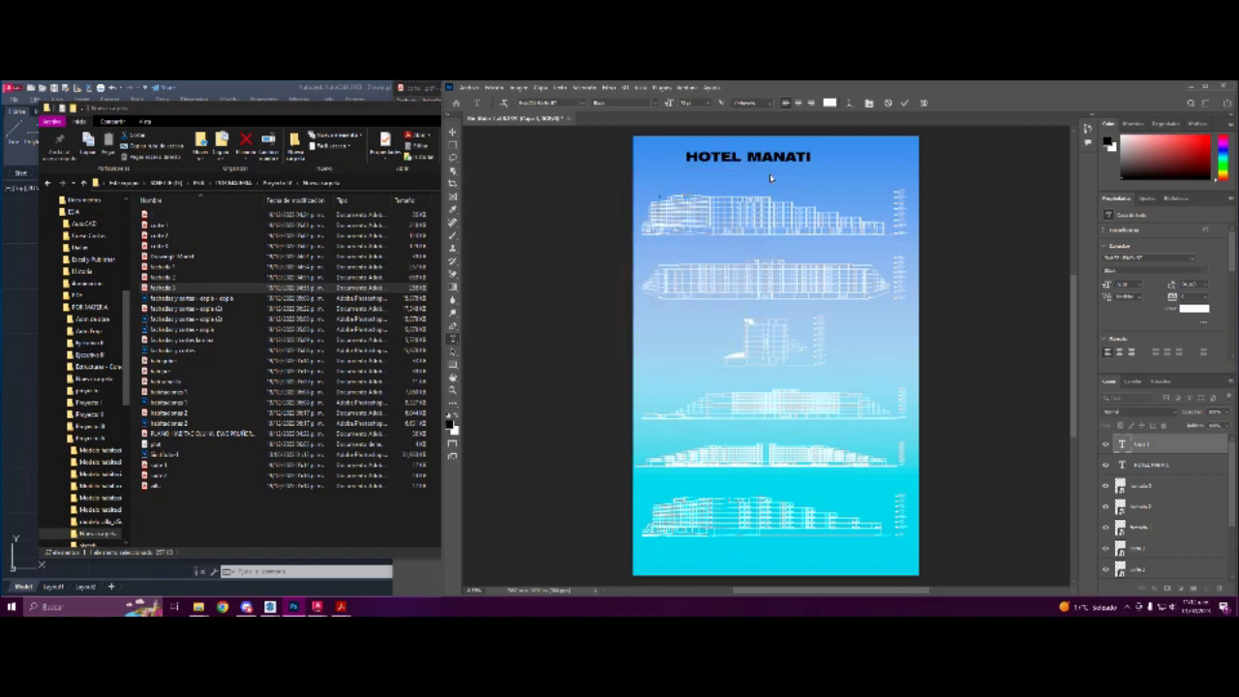
Select the whole HOTEL MANATI title and change its colour to white
left_click_drag(813, 156, 683, 156)
left_click(829, 102)
left_click(489, 201)
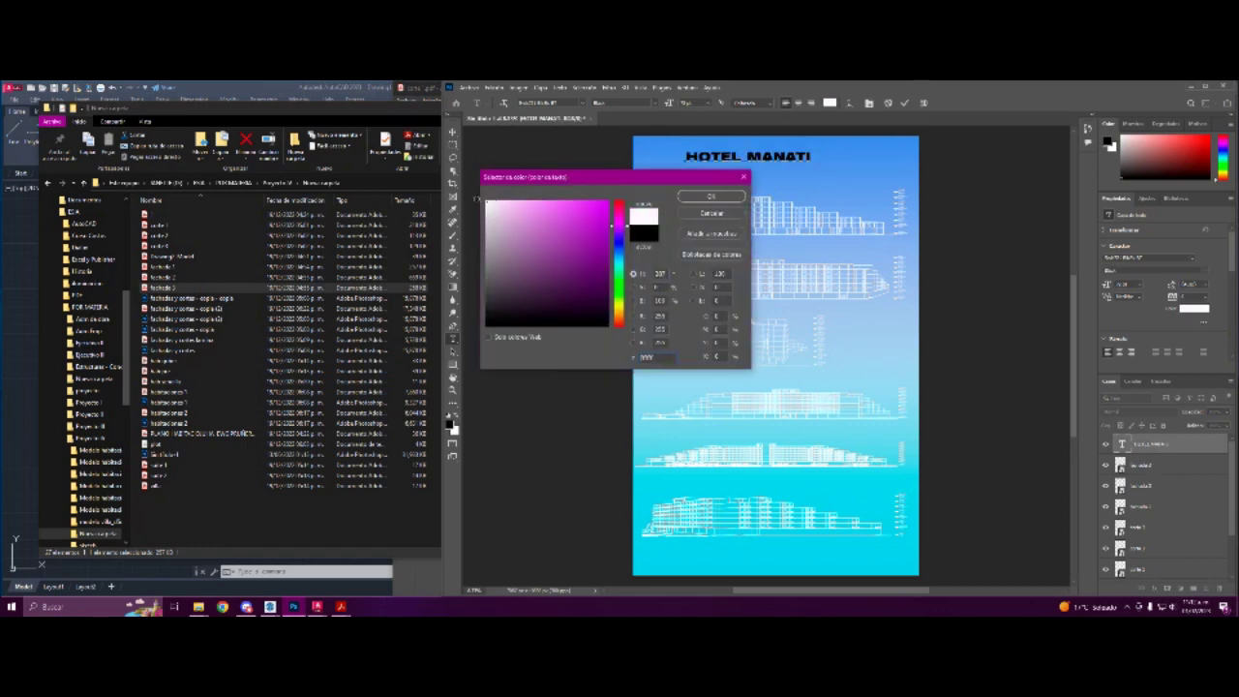
left_click(713, 194)
left_click(786, 156)
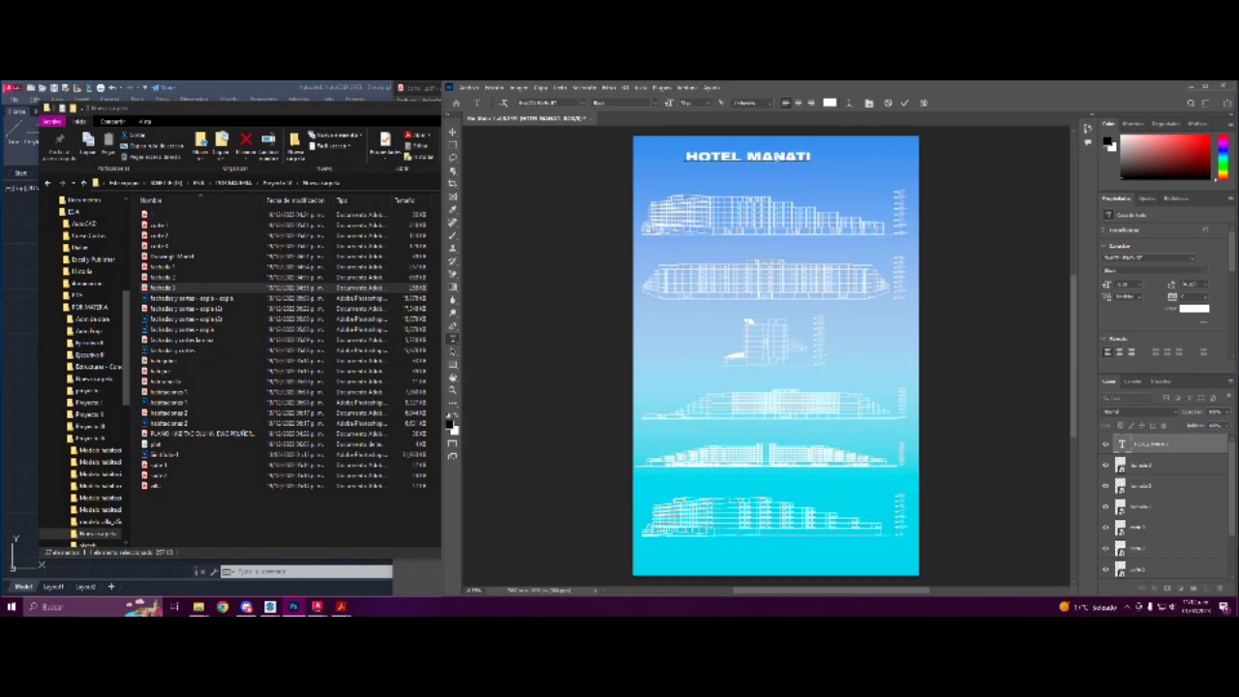
Rejoin the title onto one line and centre it horizontally at the top of the poster
key("Return")
key("BackSpace")
left_click(452, 132)
left_click_drag(767, 141, 796, 141)
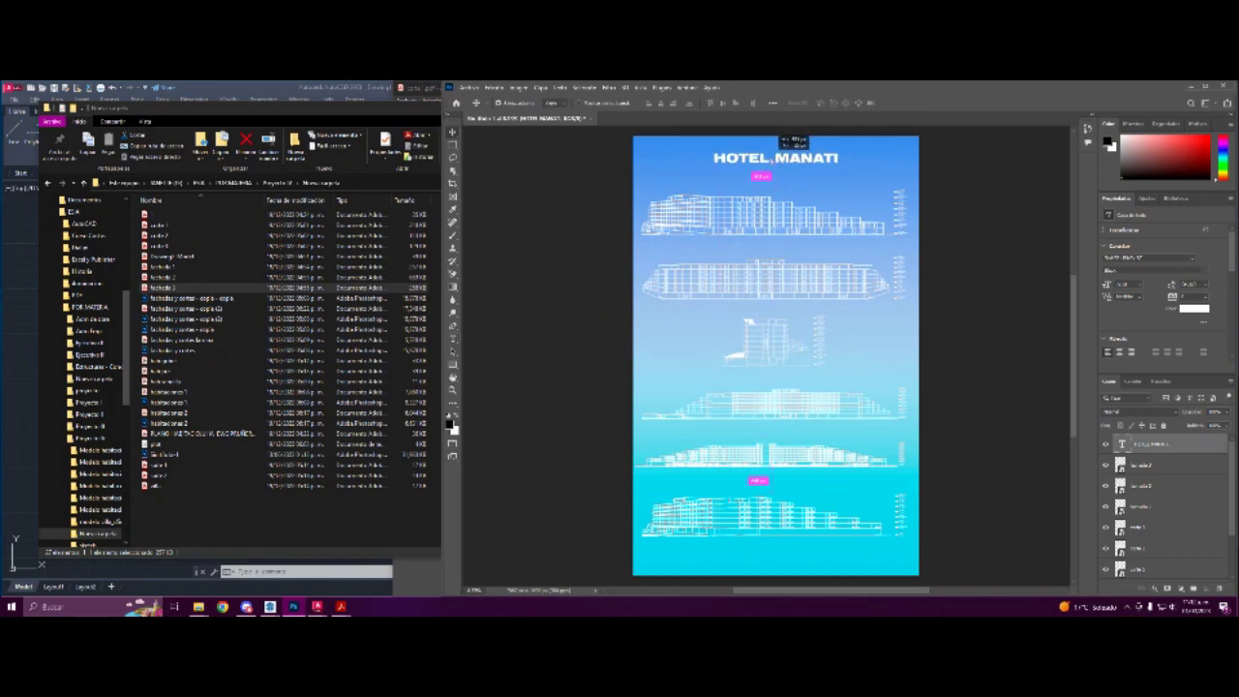
left_click(877, 168)
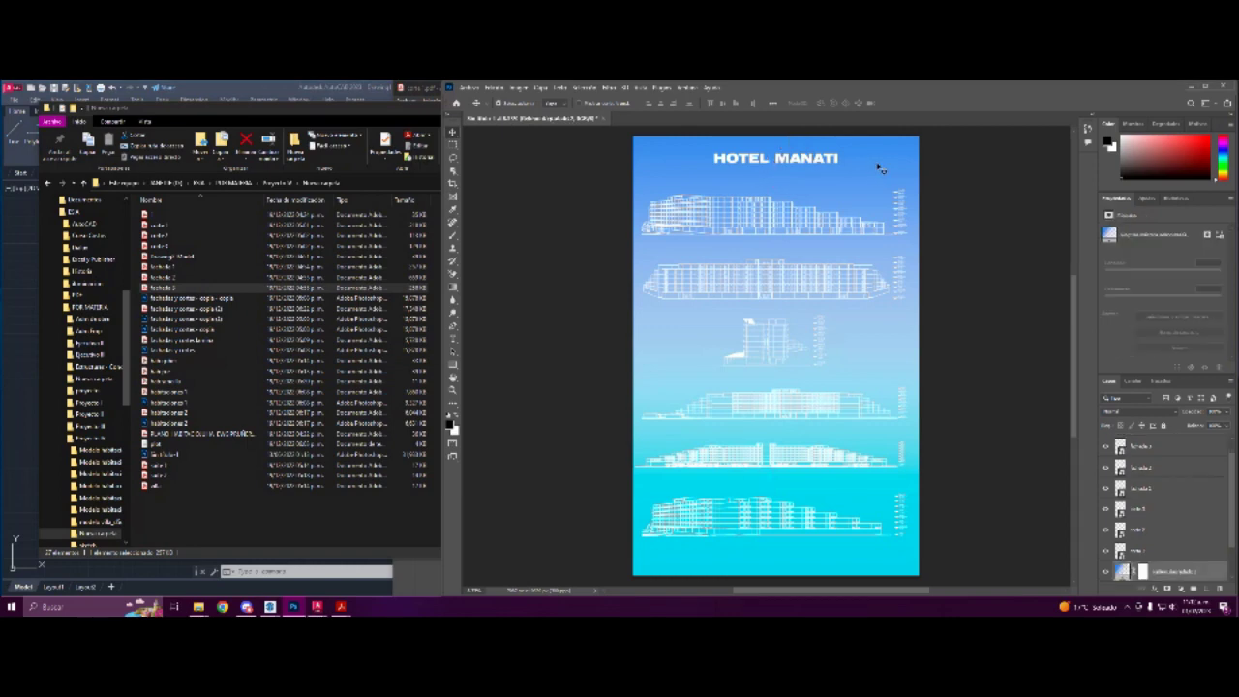